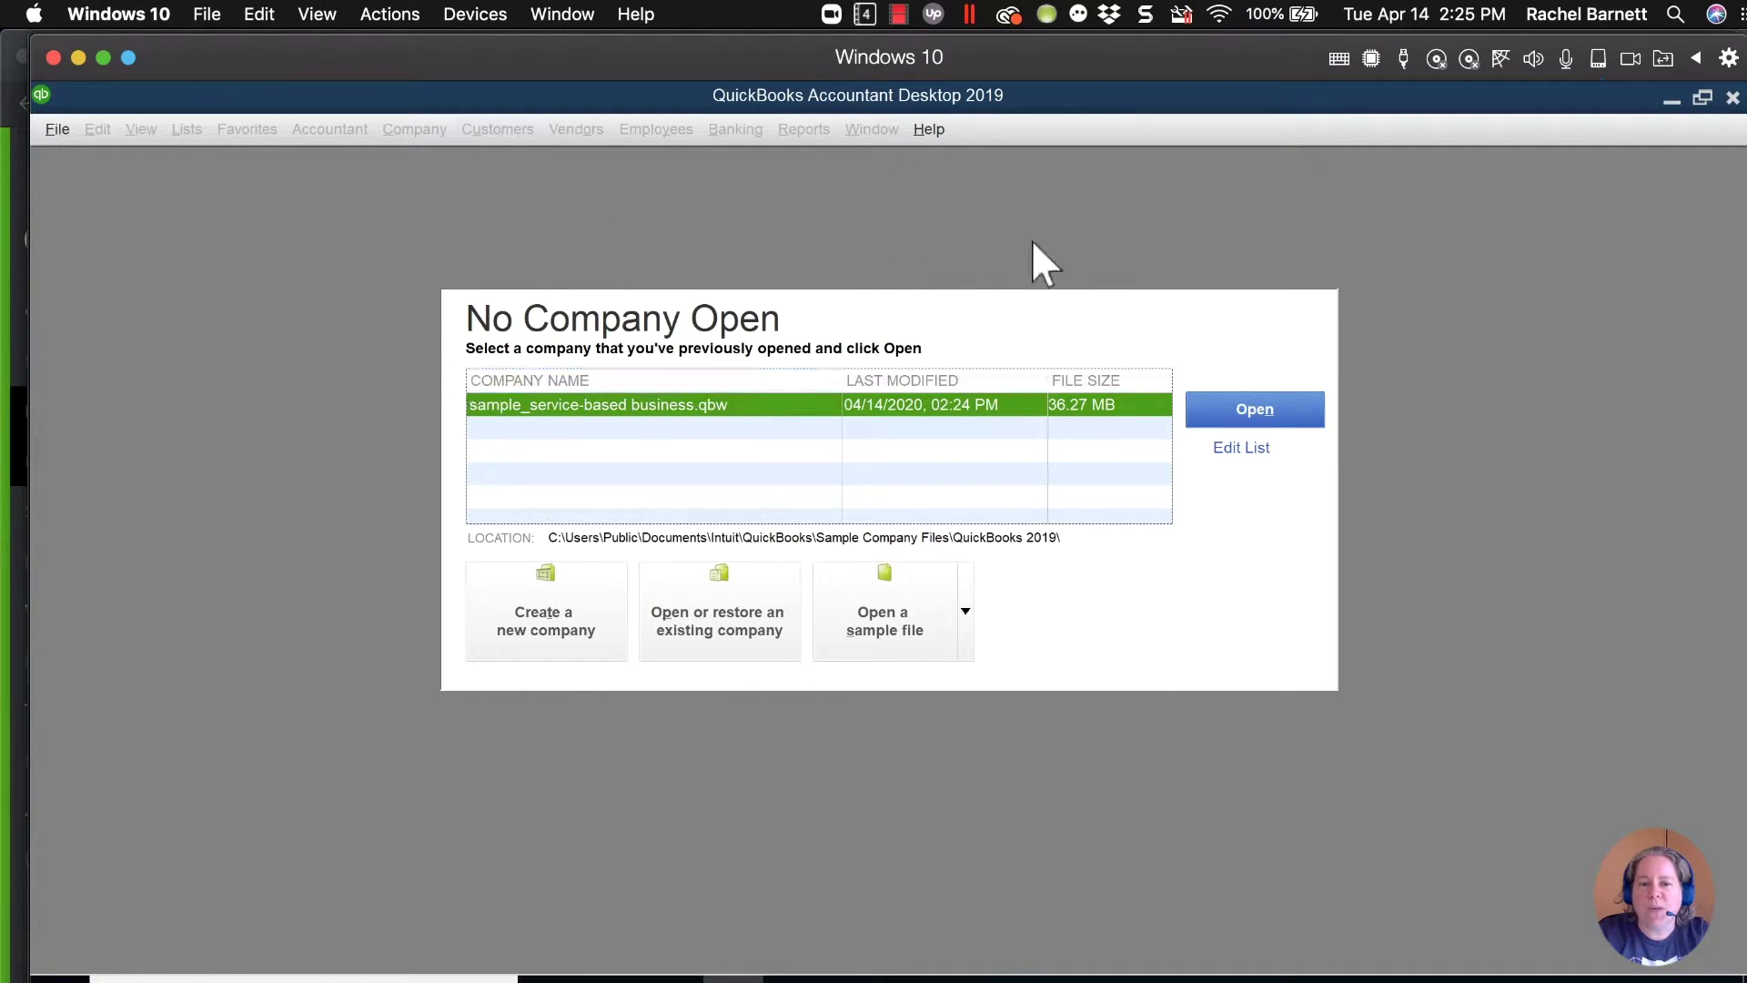
Check the QuickBooks version information, then open the sample videos company file from Qbox Explorer's Sample folder.
{"action": "left_click", "coordinate": [929, 137]}
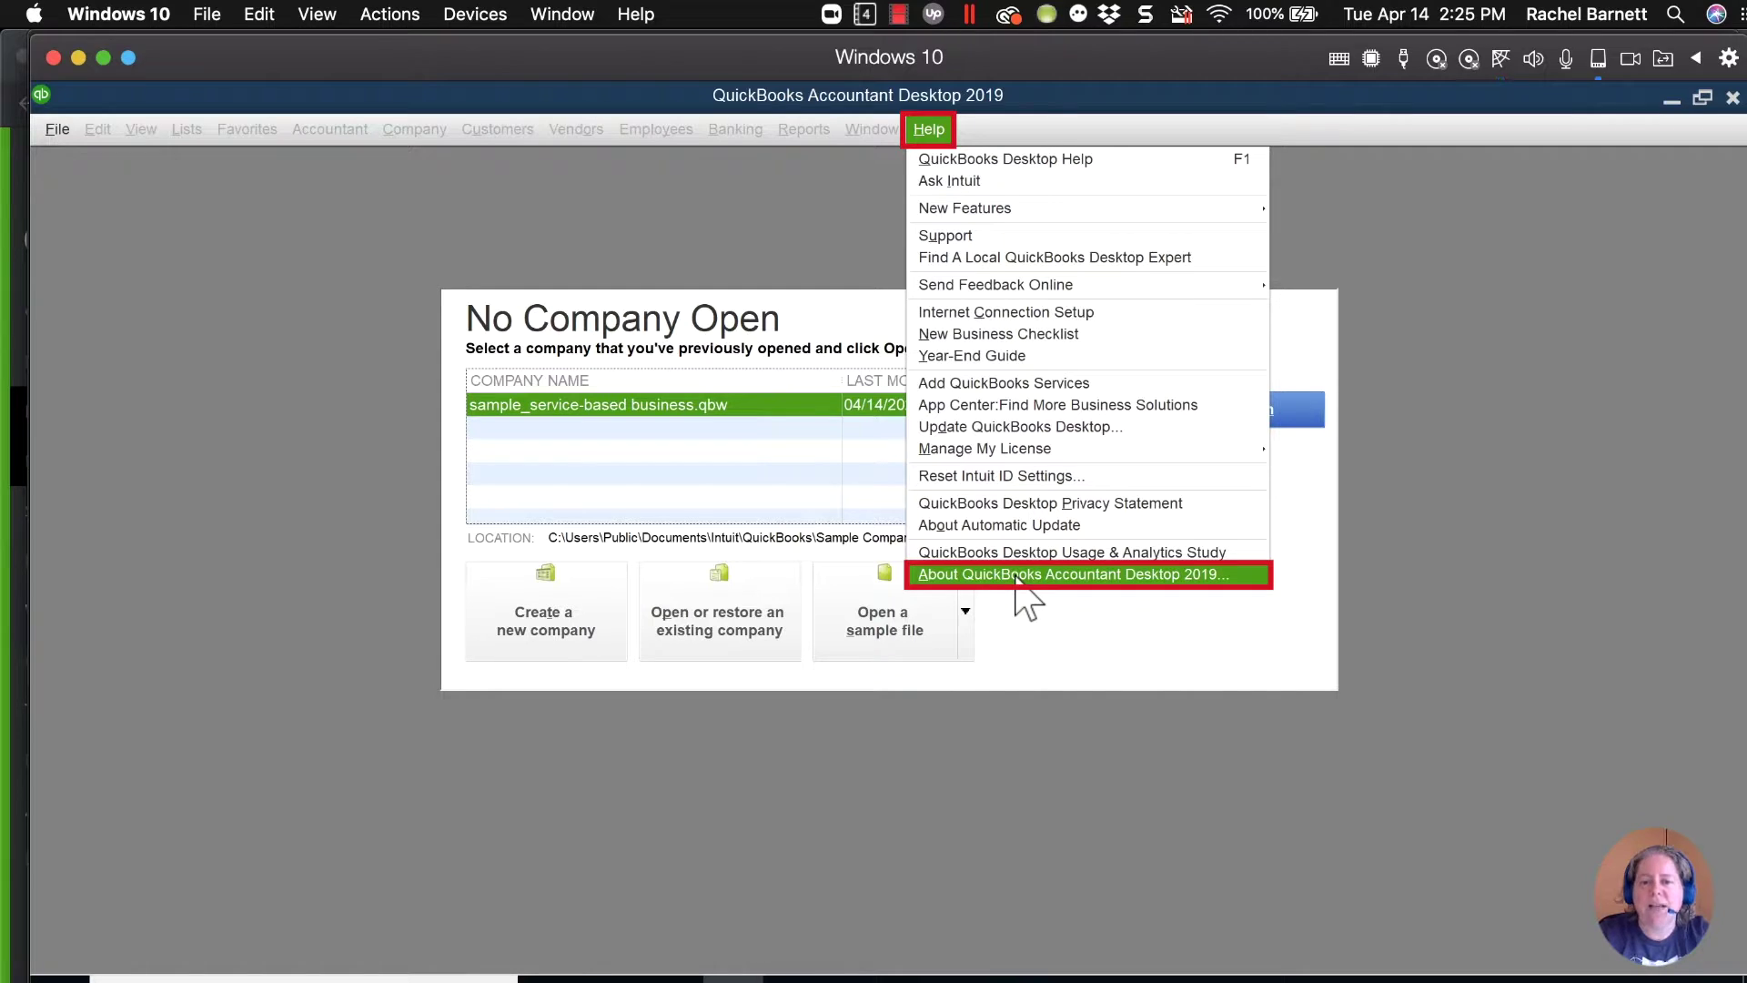
{"action": "left_click", "coordinate": [1017, 582]}
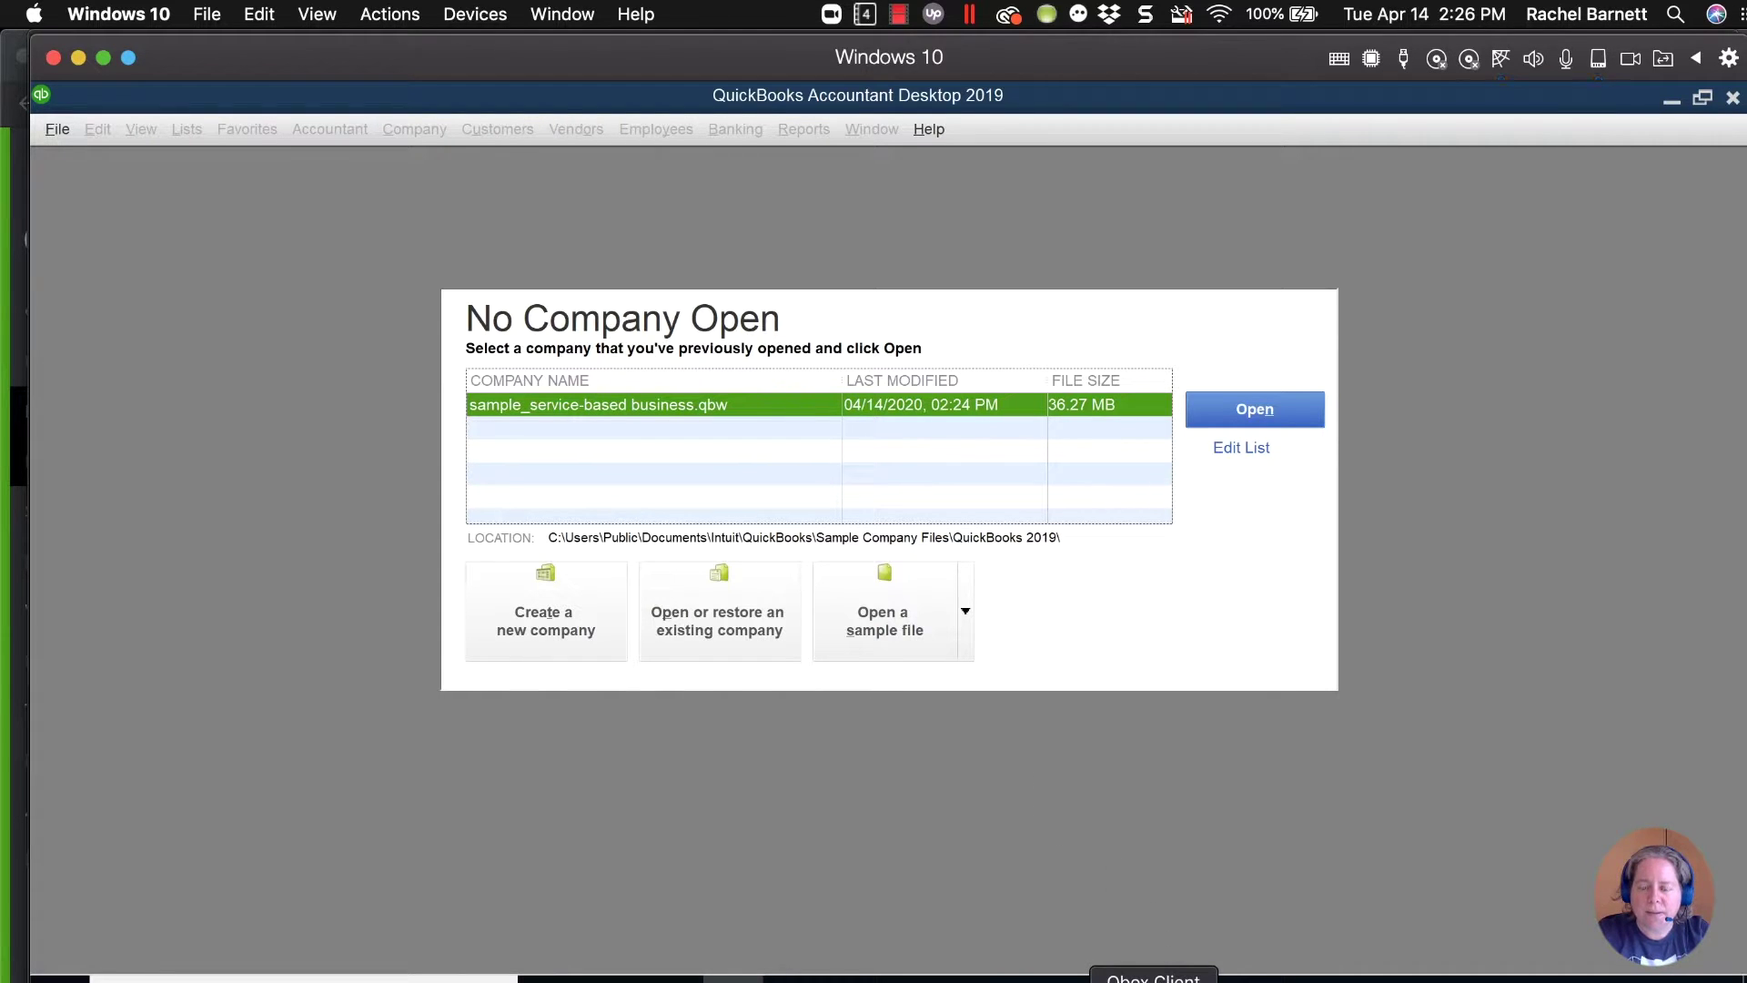
{"action": "left_click", "coordinate": [1154, 980]}
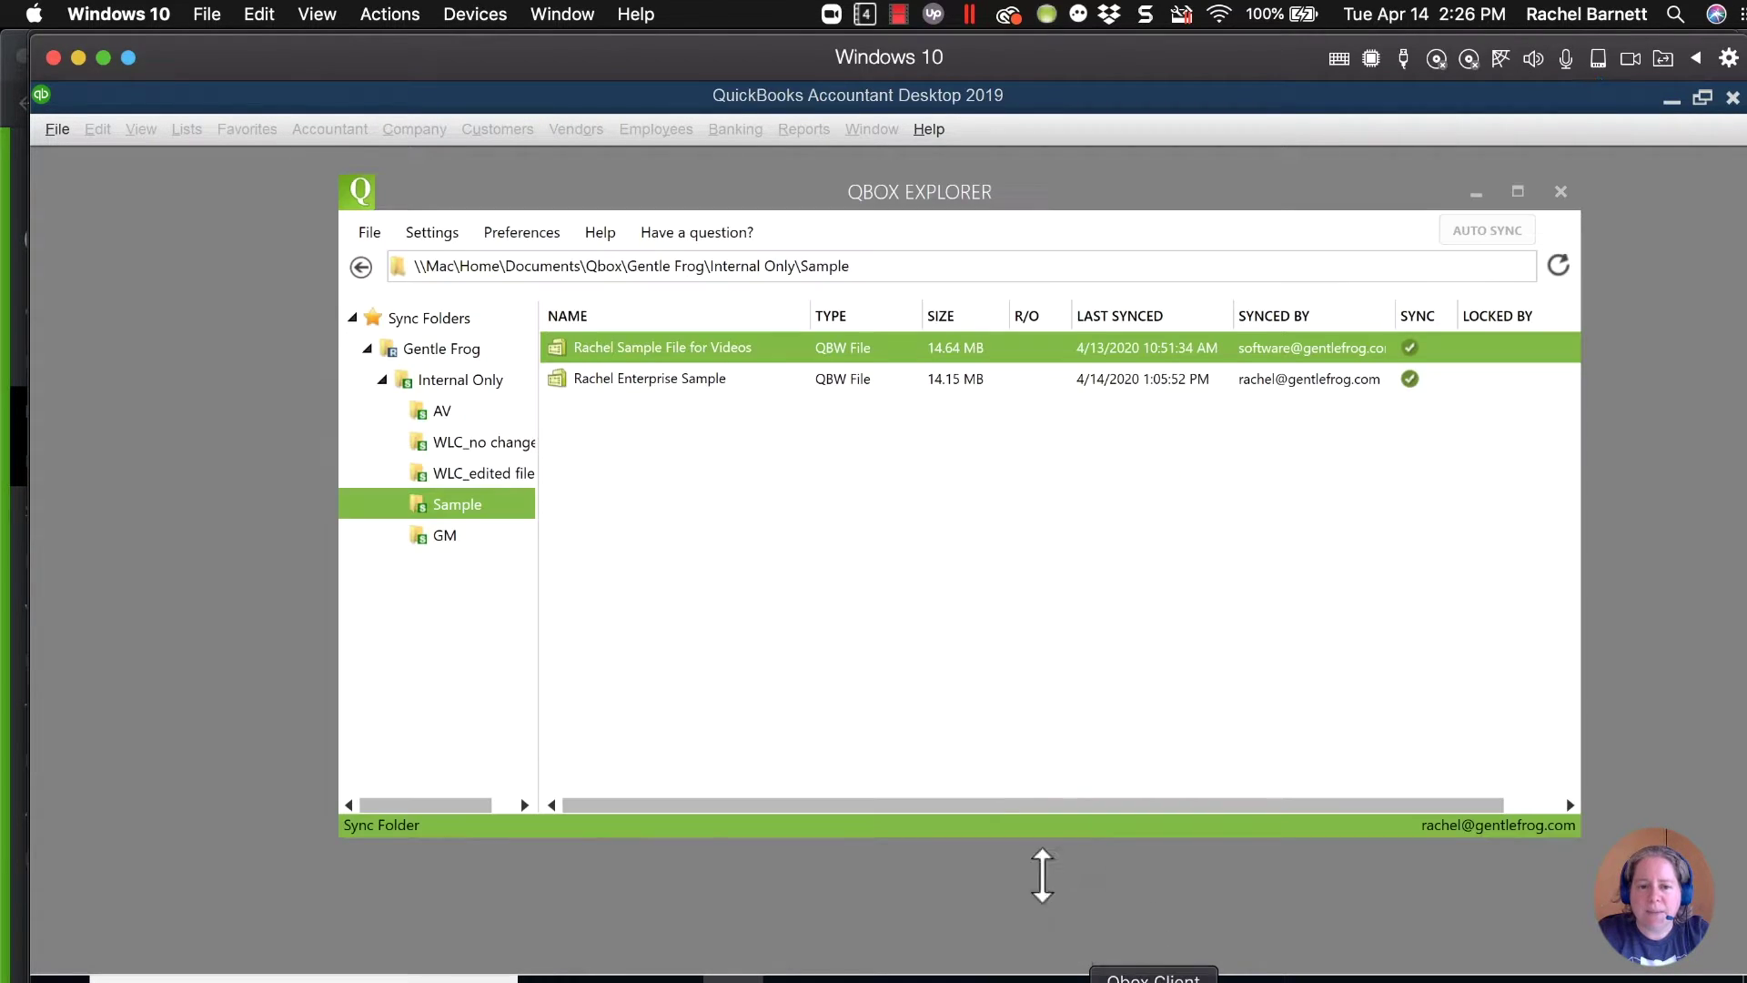
{"action": "double_click", "coordinate": [714, 348]}
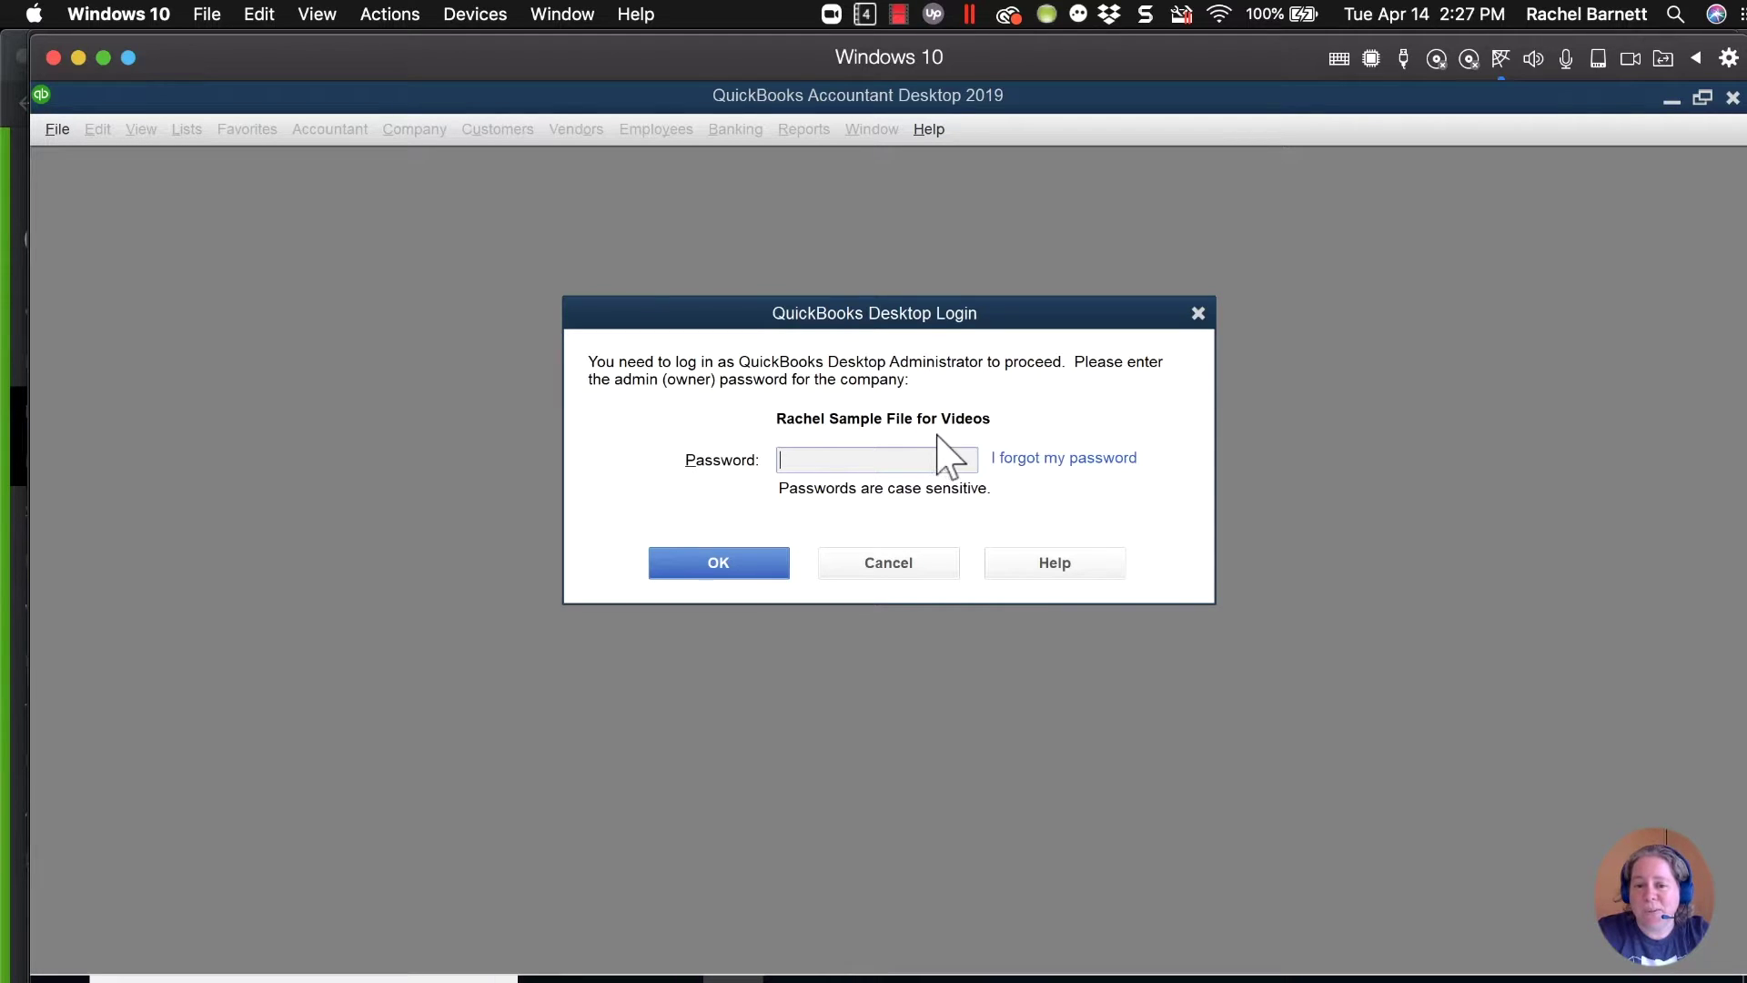
Choose 'I forgot my password' and submit the administrator's name, email, business phone and zip code.
{"action": "left_click", "coordinate": [1070, 462]}
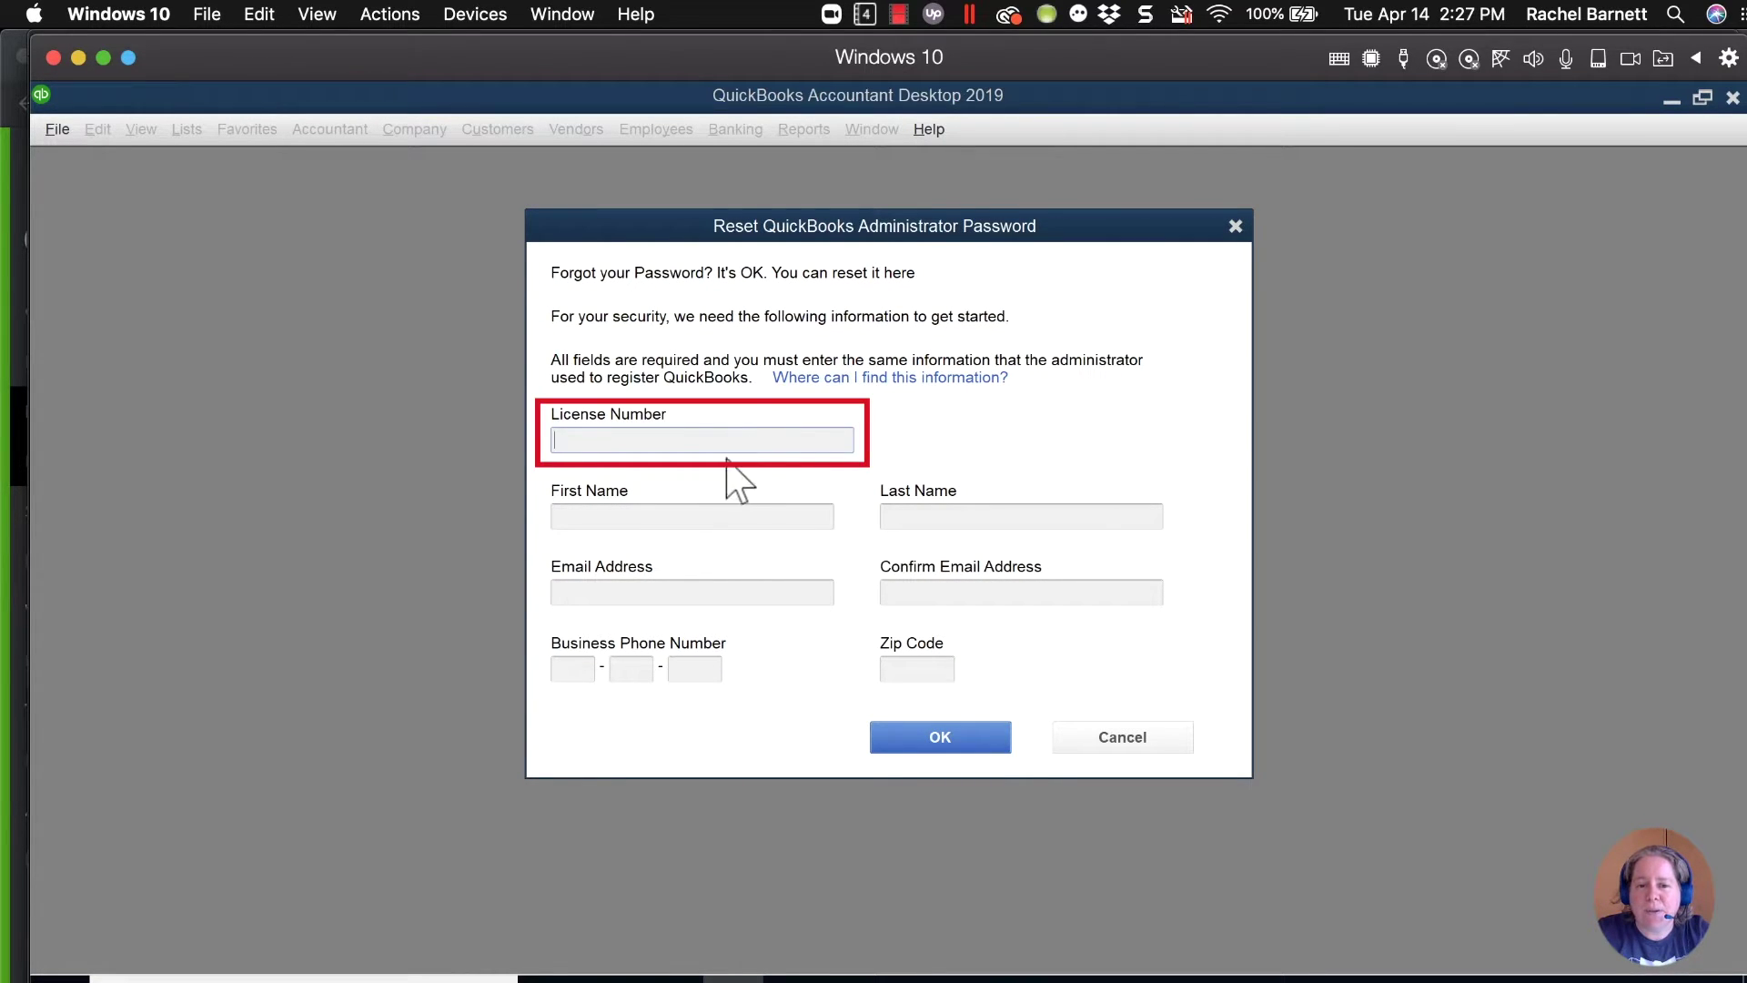
{"action": "left_click", "coordinate": [675, 516]}
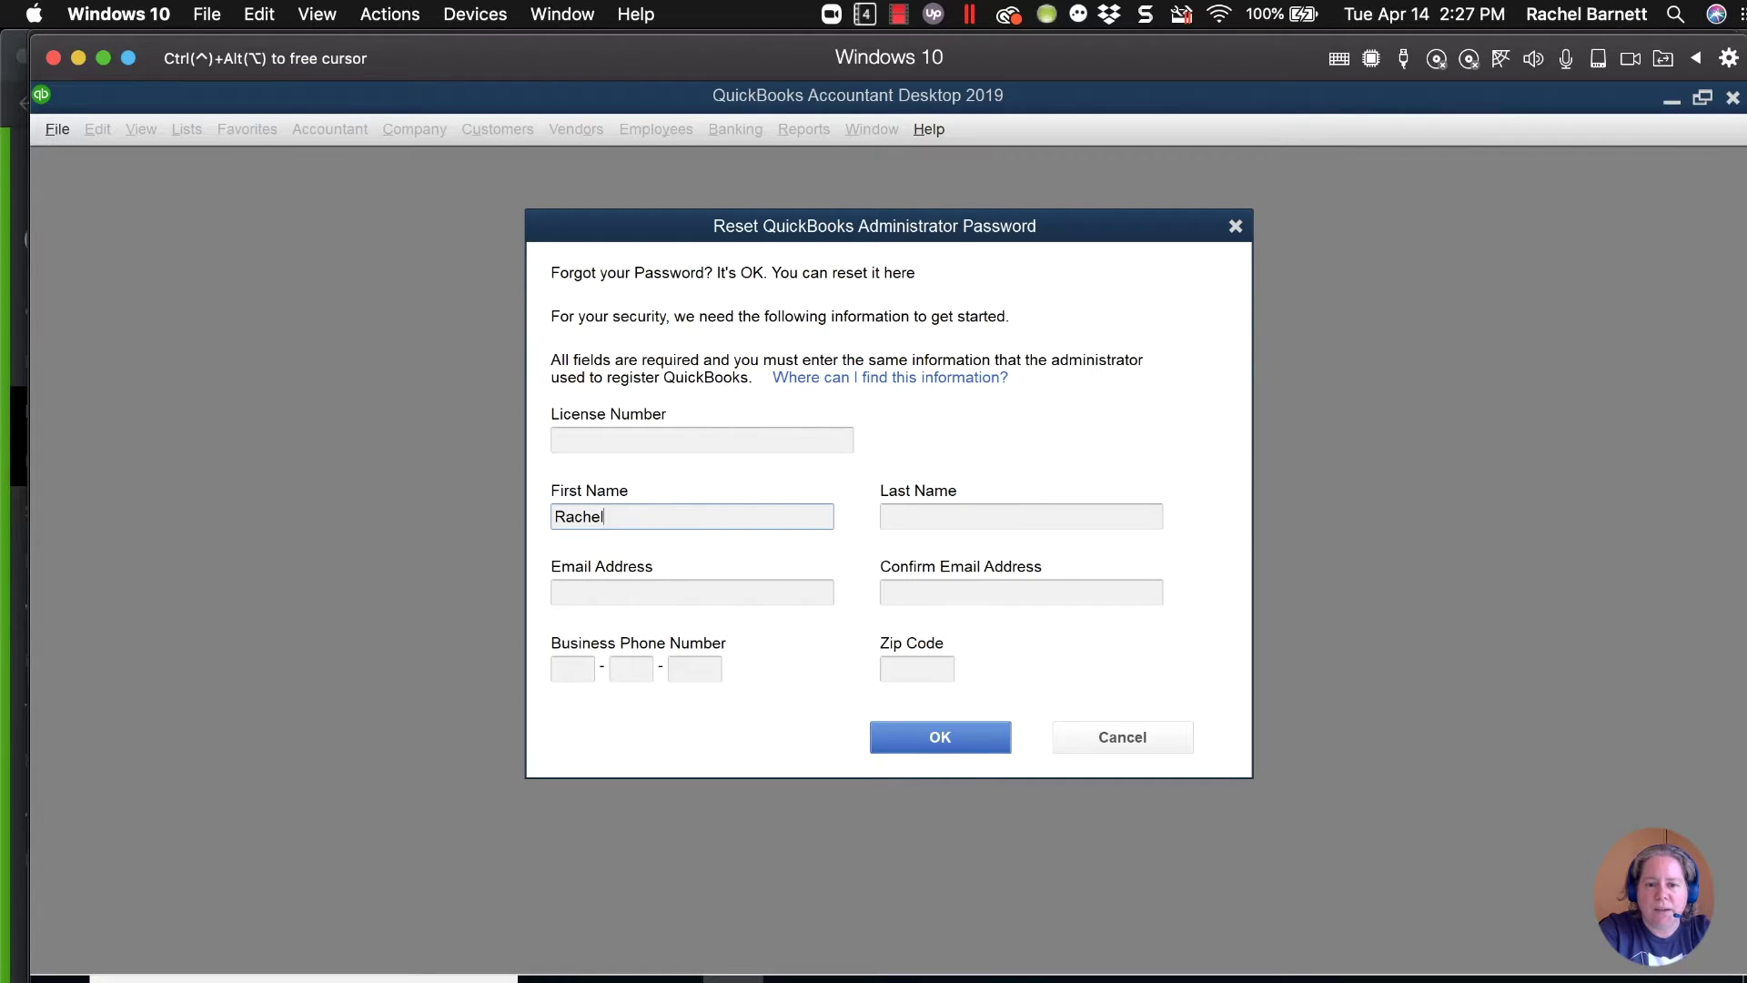
{"action": "key", "text": "Tab"}
{"action": "key", "text": "Tab"}
{"action": "key", "text": "Tab"}
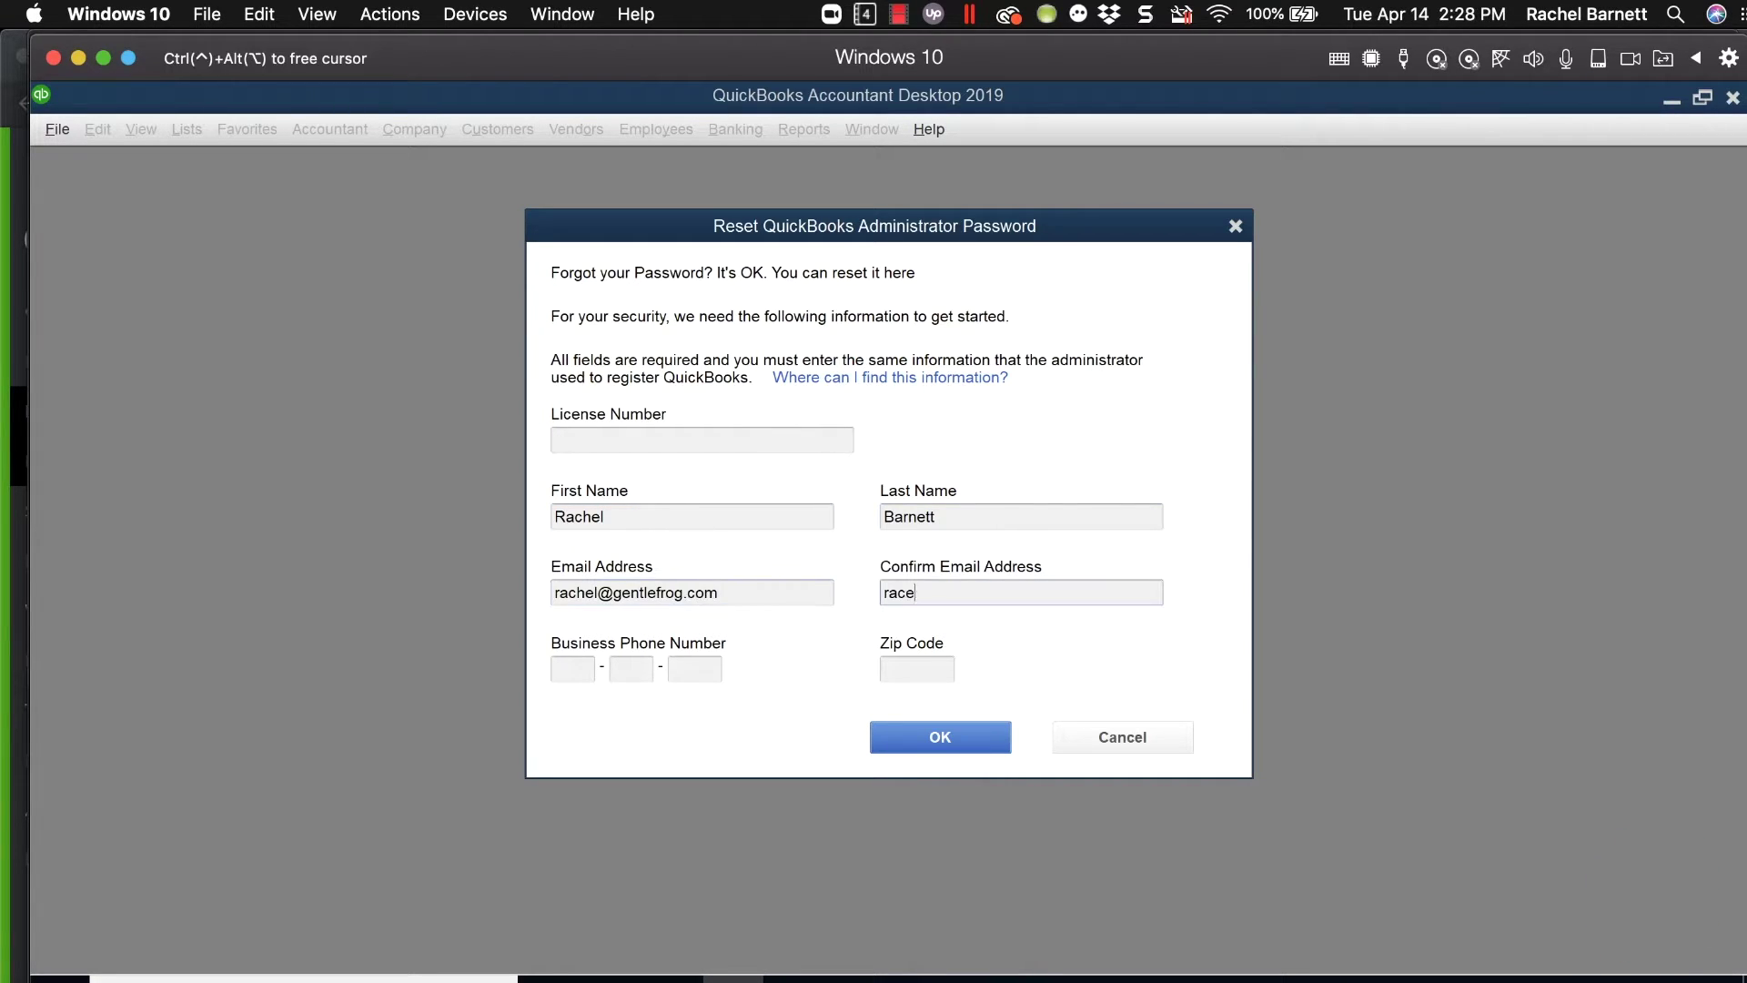
{"action": "key", "text": "Tab"}
{"action": "key", "text": "Tab"}
{"action": "type", "text": "98004"}
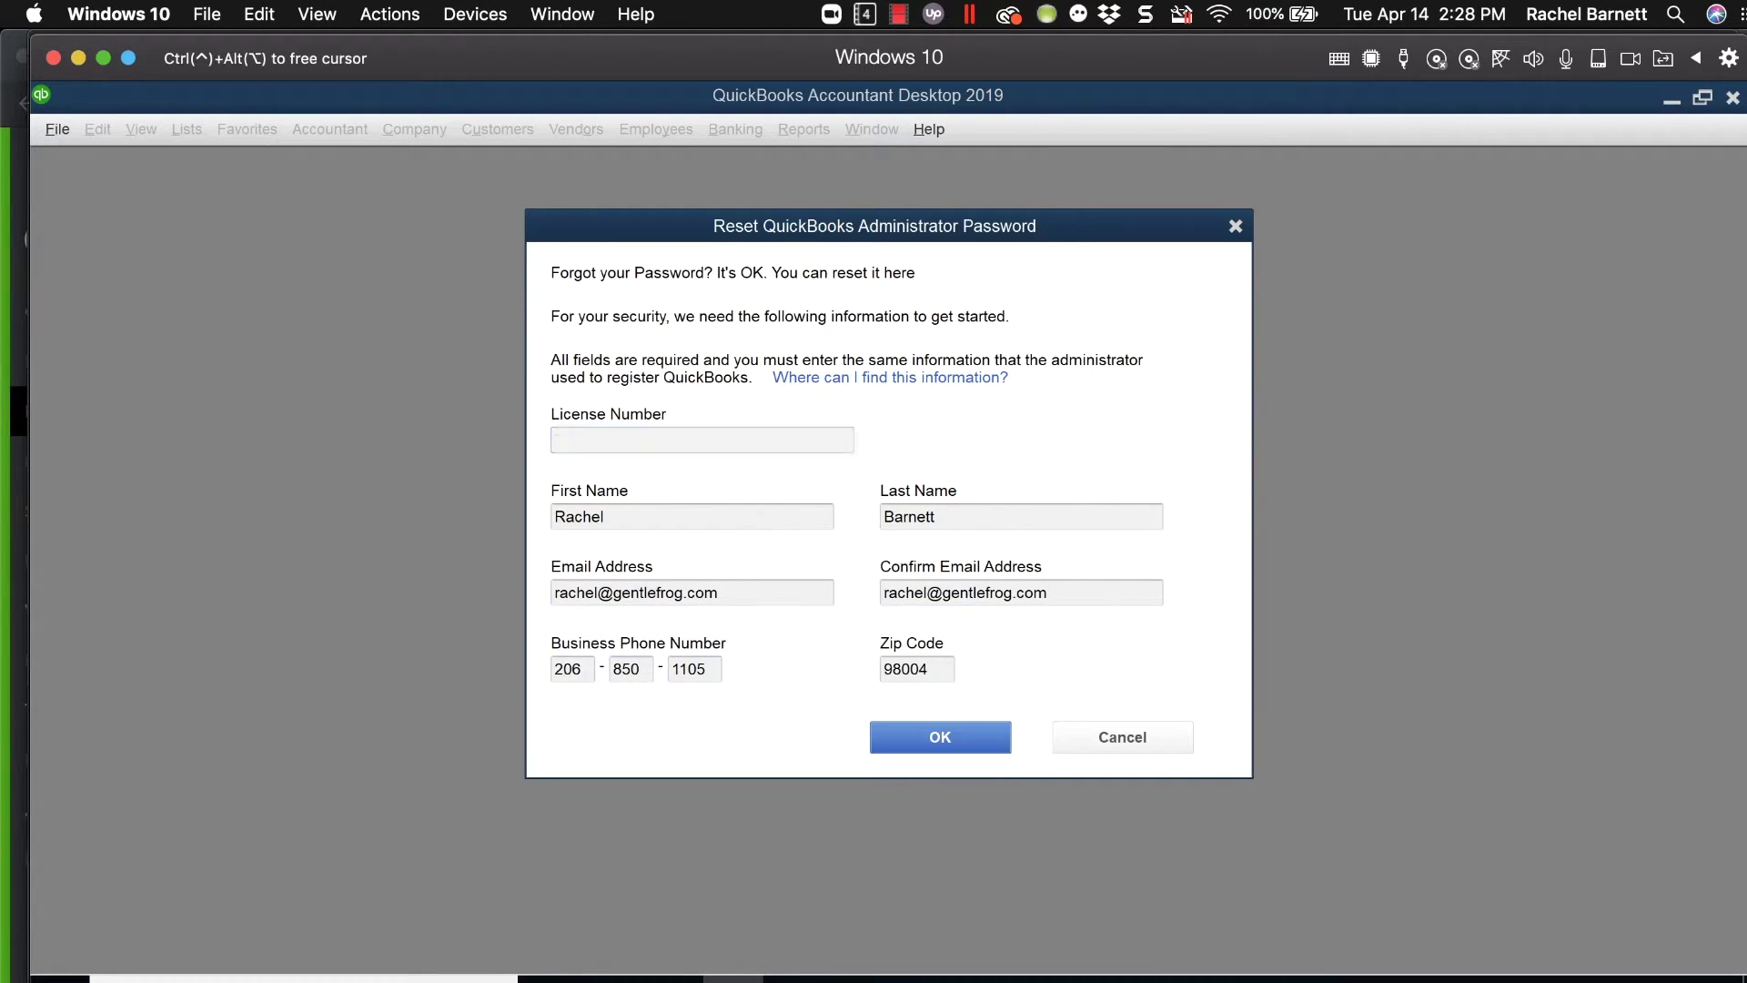
{"action": "left_click", "coordinate": [953, 739]}
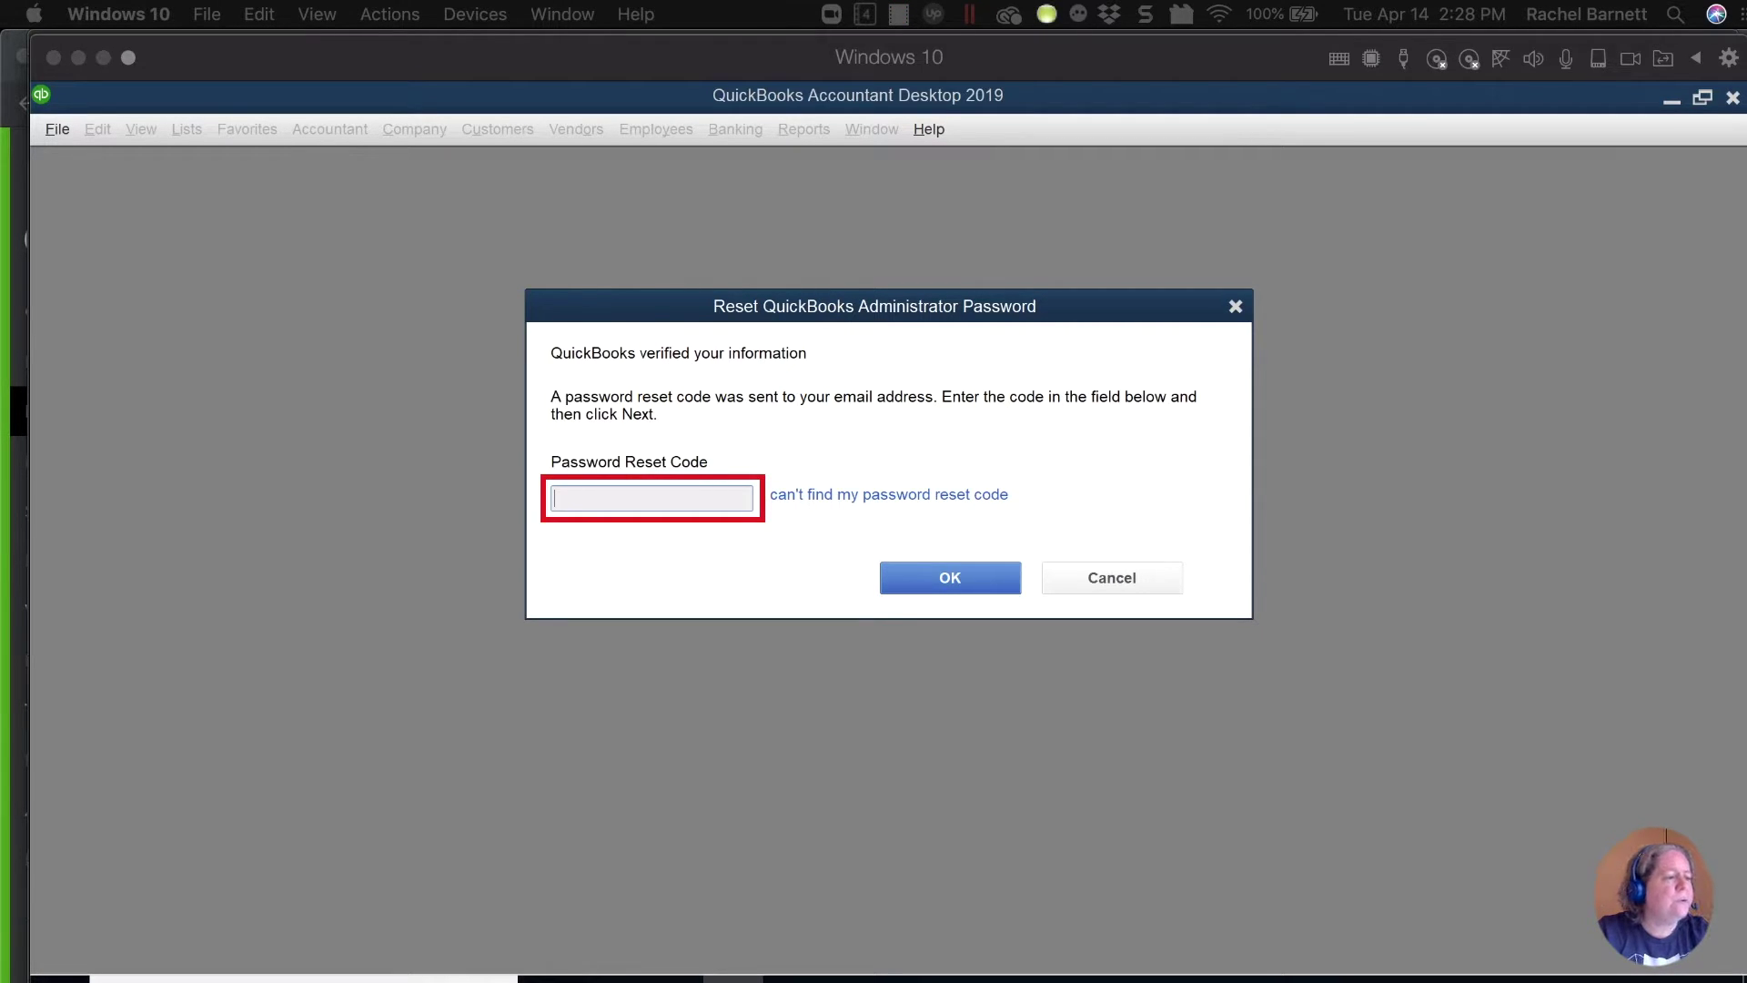
Paste the emailed password reset code and submit it.
{"action": "right_click", "coordinate": [708, 496]}
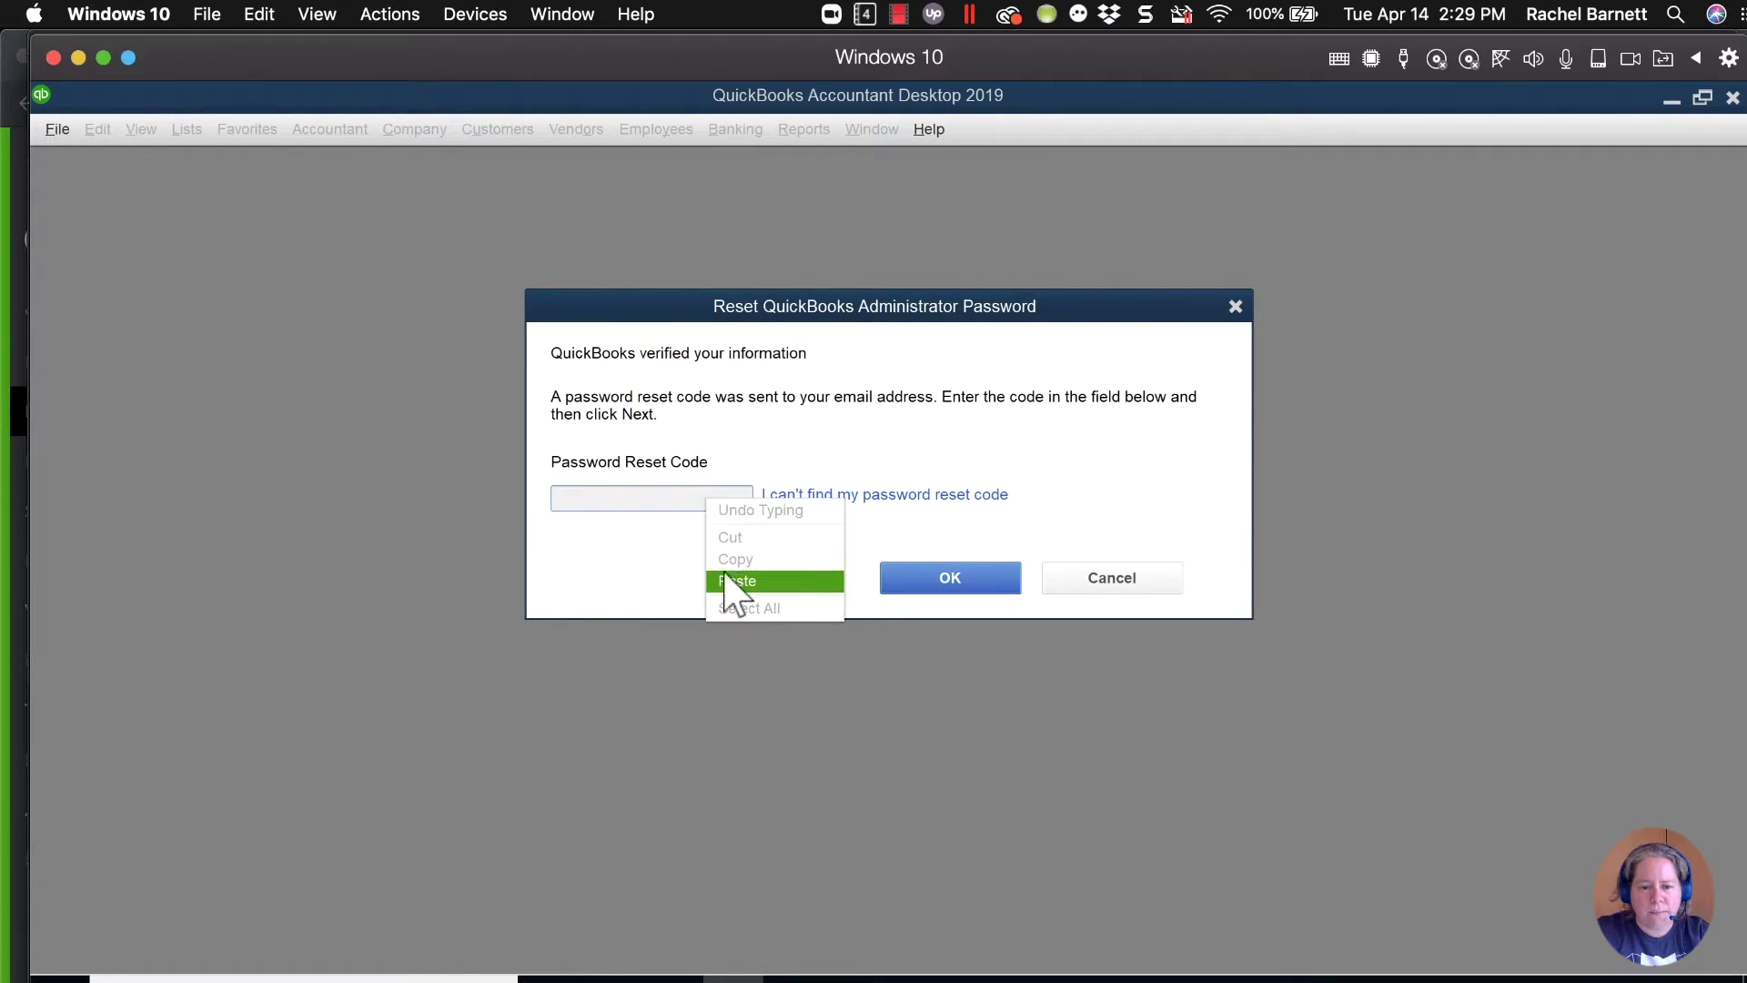
{"action": "left_click", "coordinate": [728, 578]}
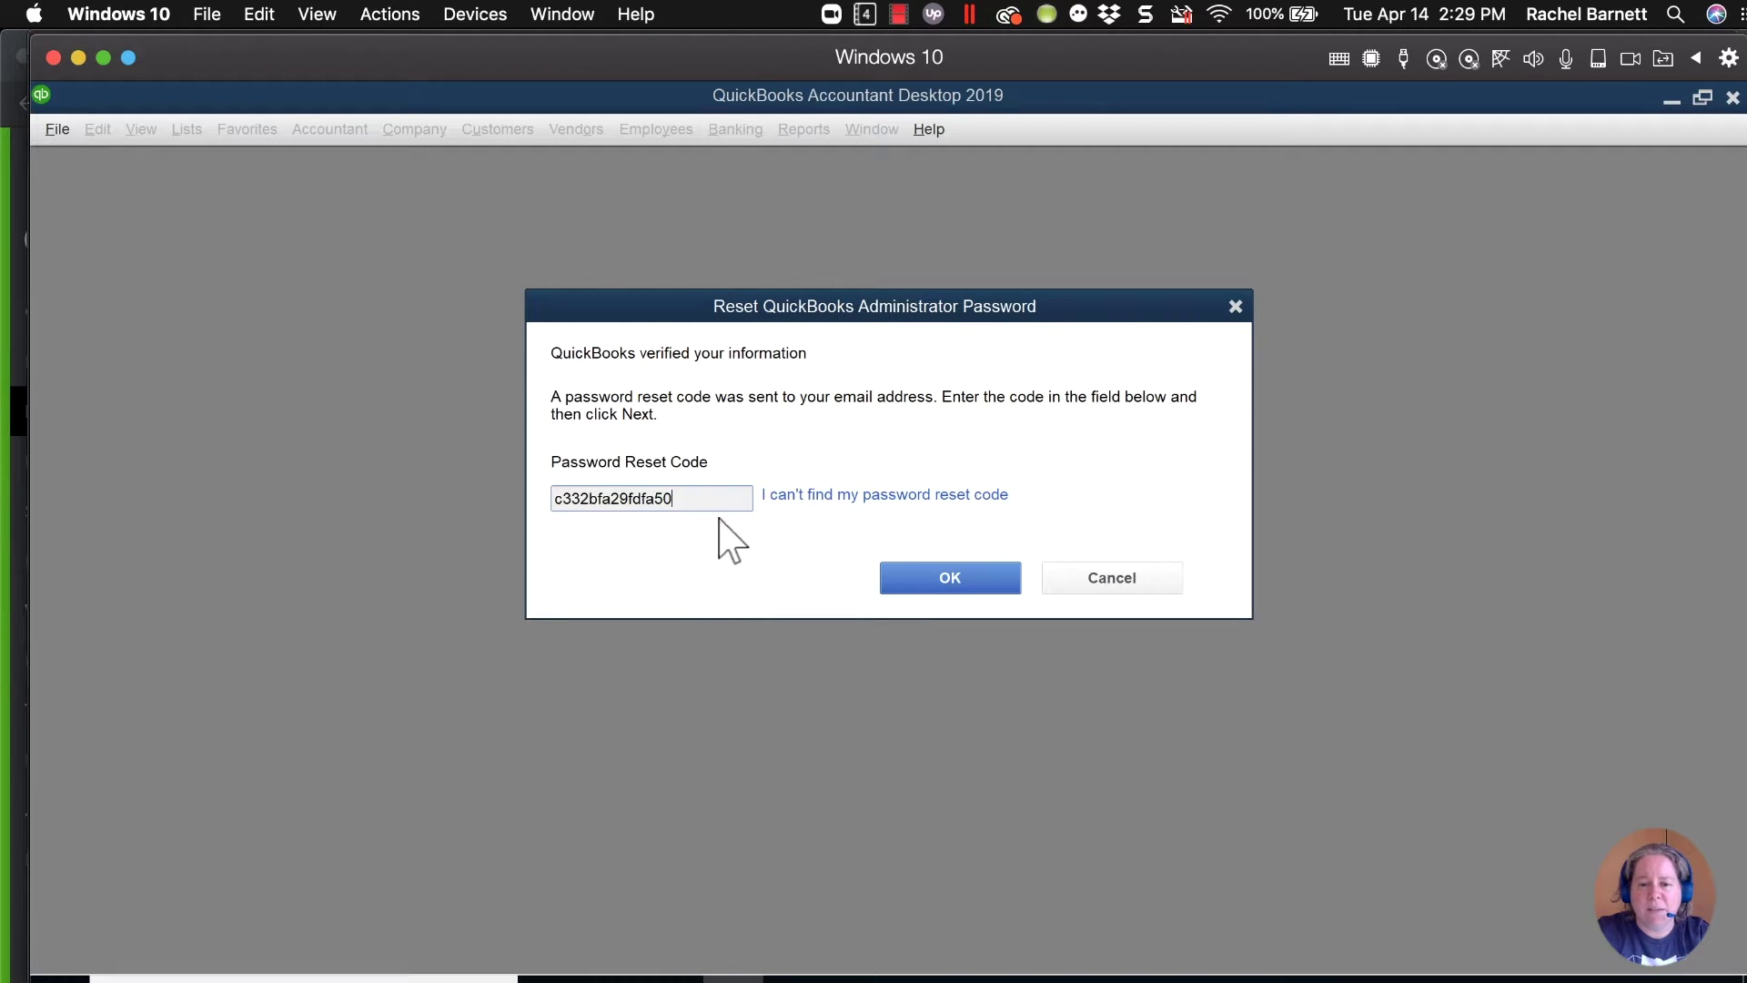
{"action": "left_click", "coordinate": [952, 577]}
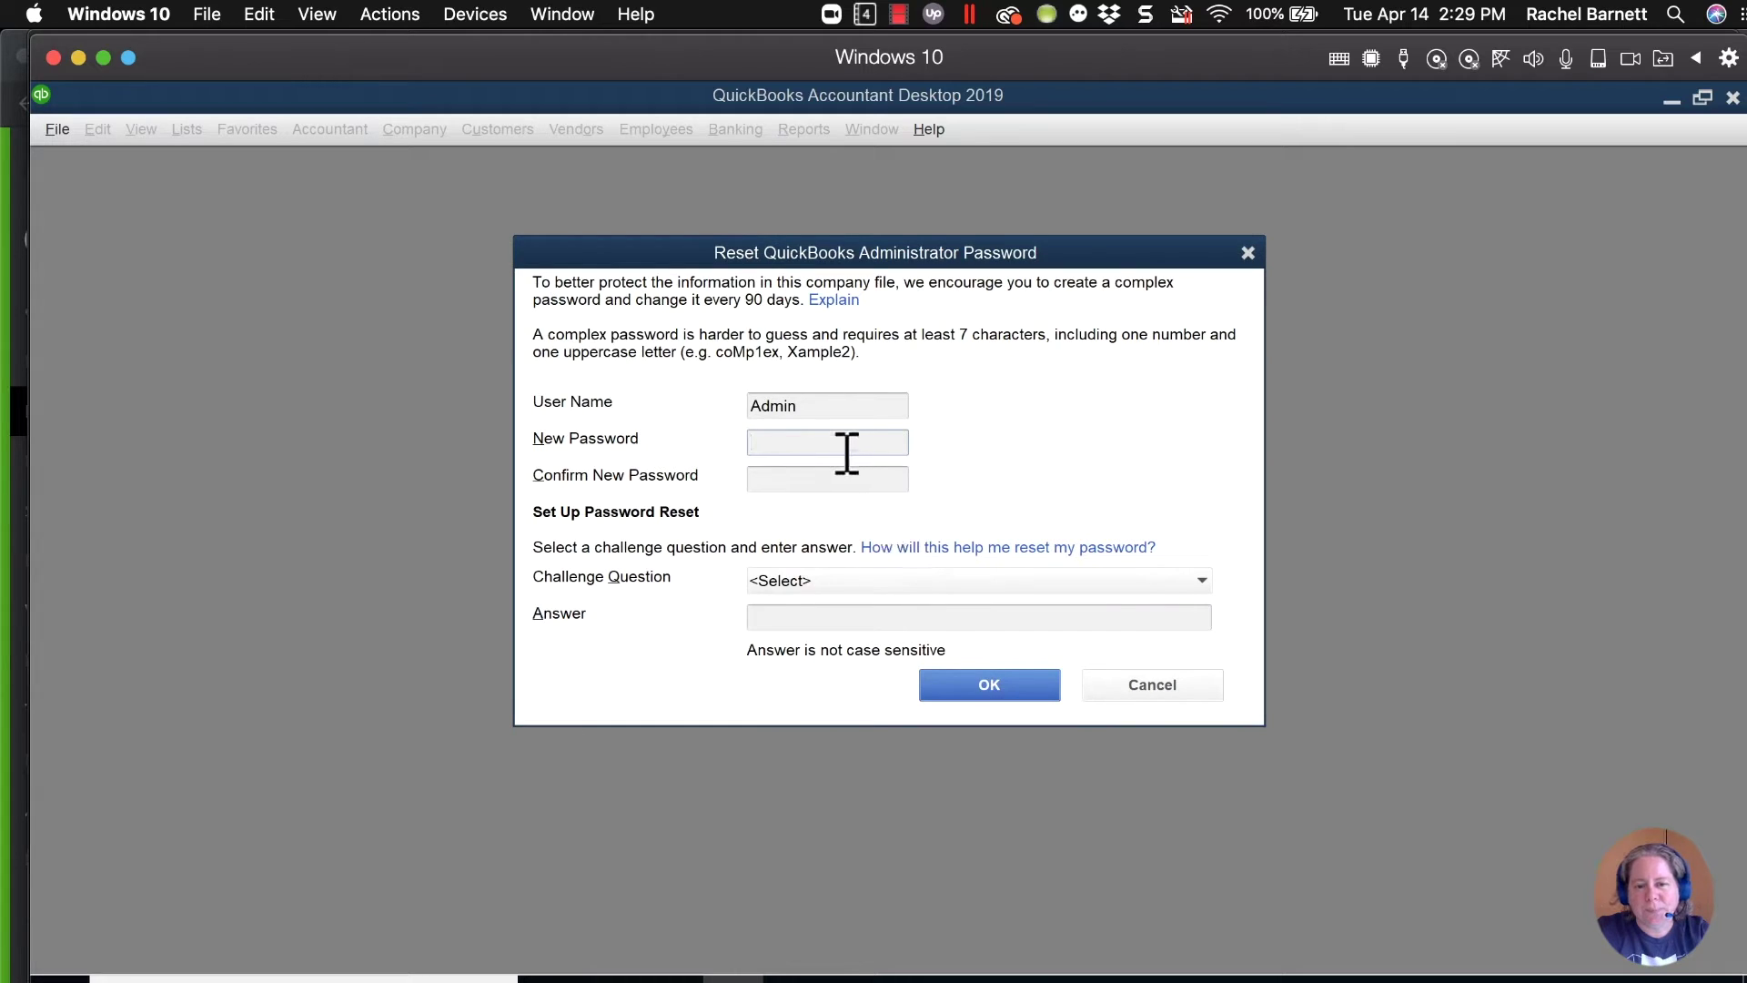
Set and confirm a new Admin password with challenge question 'Name of oldest nephew' and its answer.
{"action": "type", "text": "••••••"}
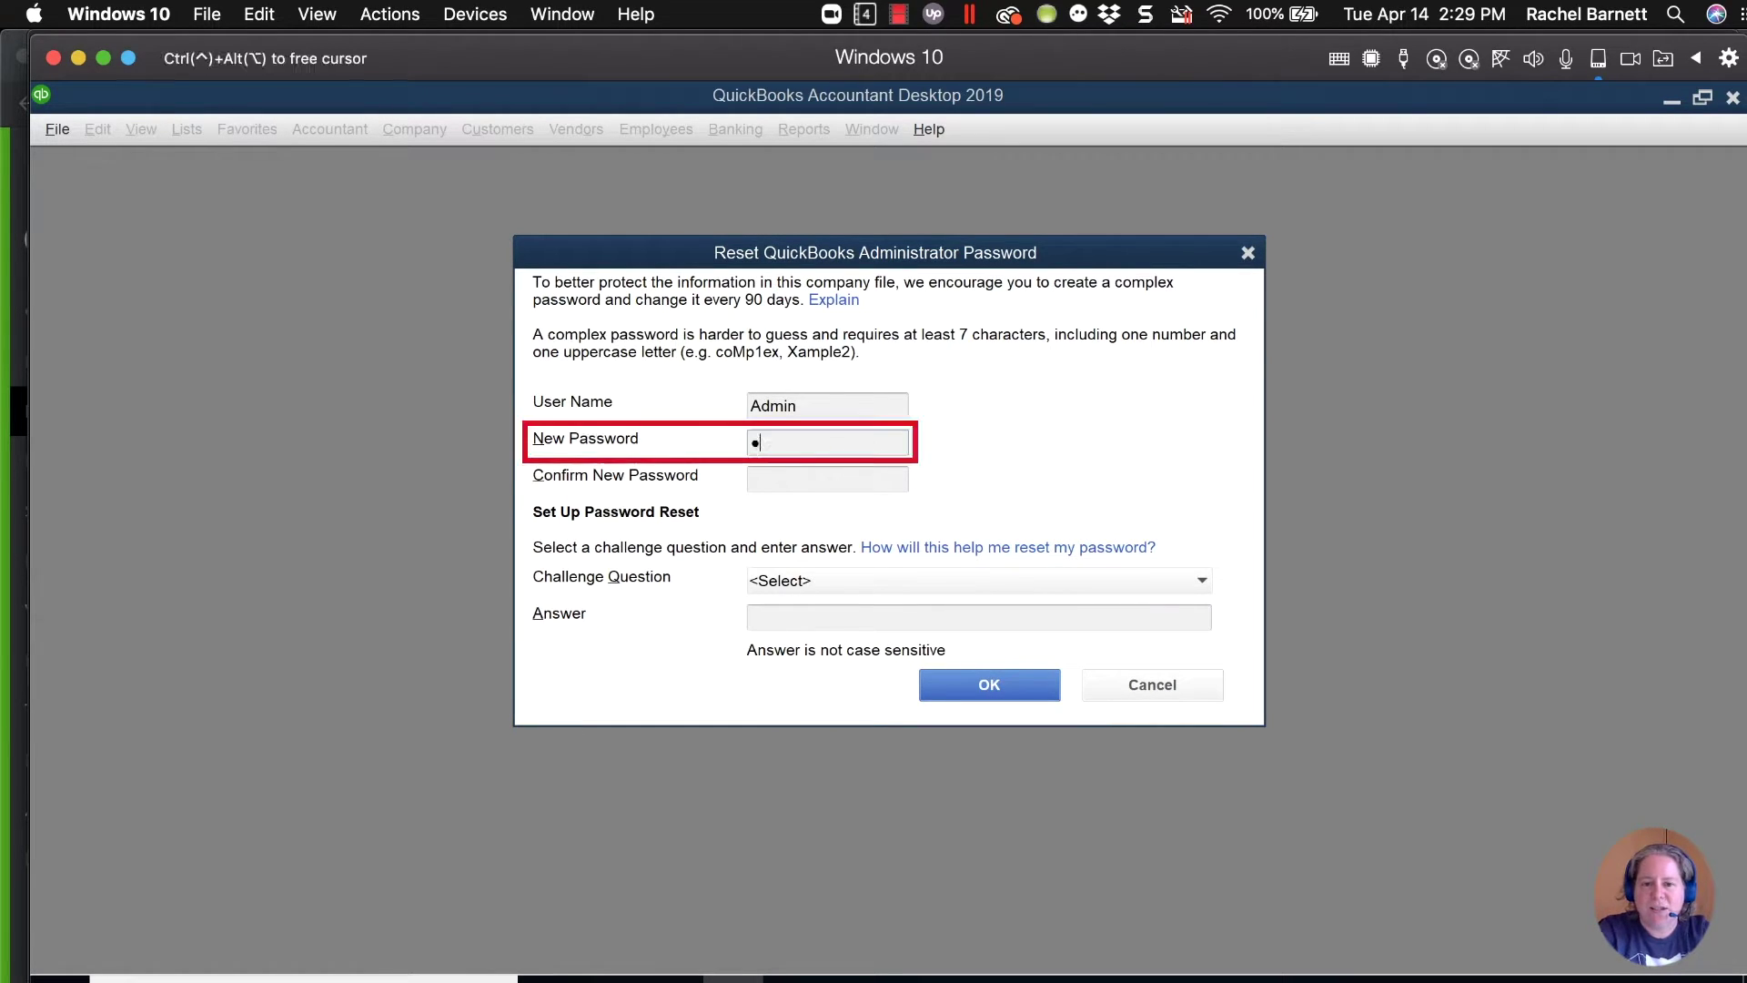
{"action": "type", "text": "•"}
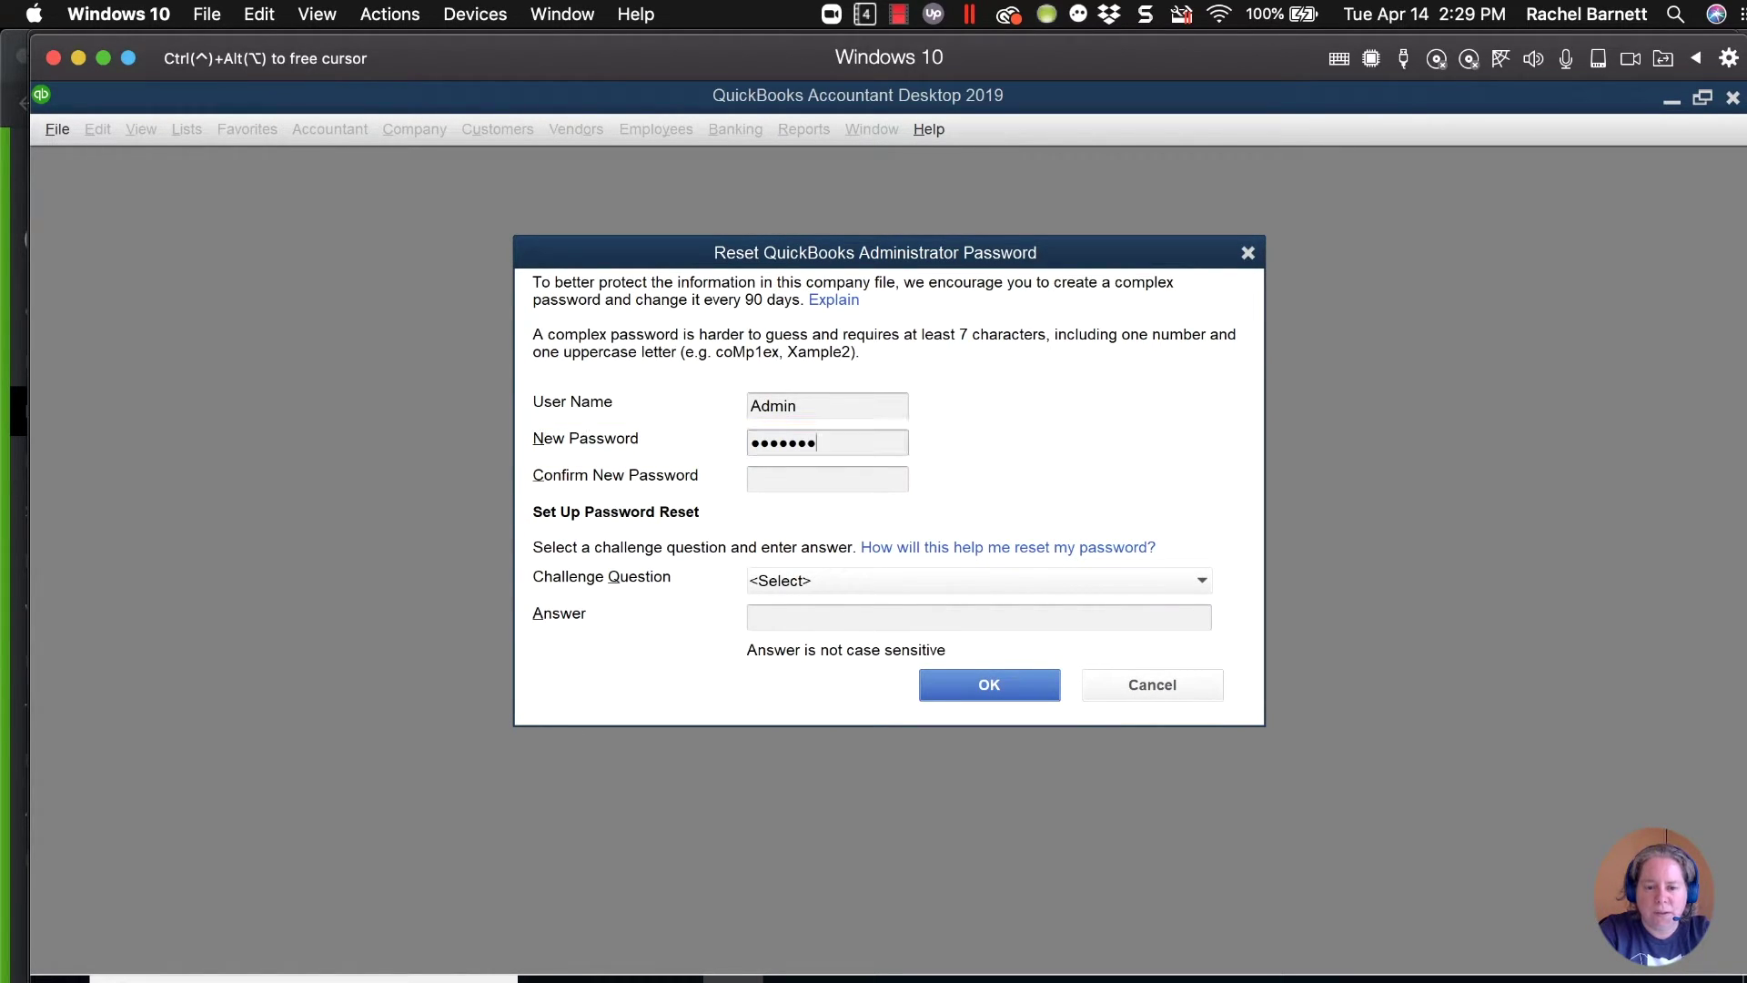
{"action": "left_click", "coordinate": [850, 477]}
{"action": "type", "text": "•••••••"}
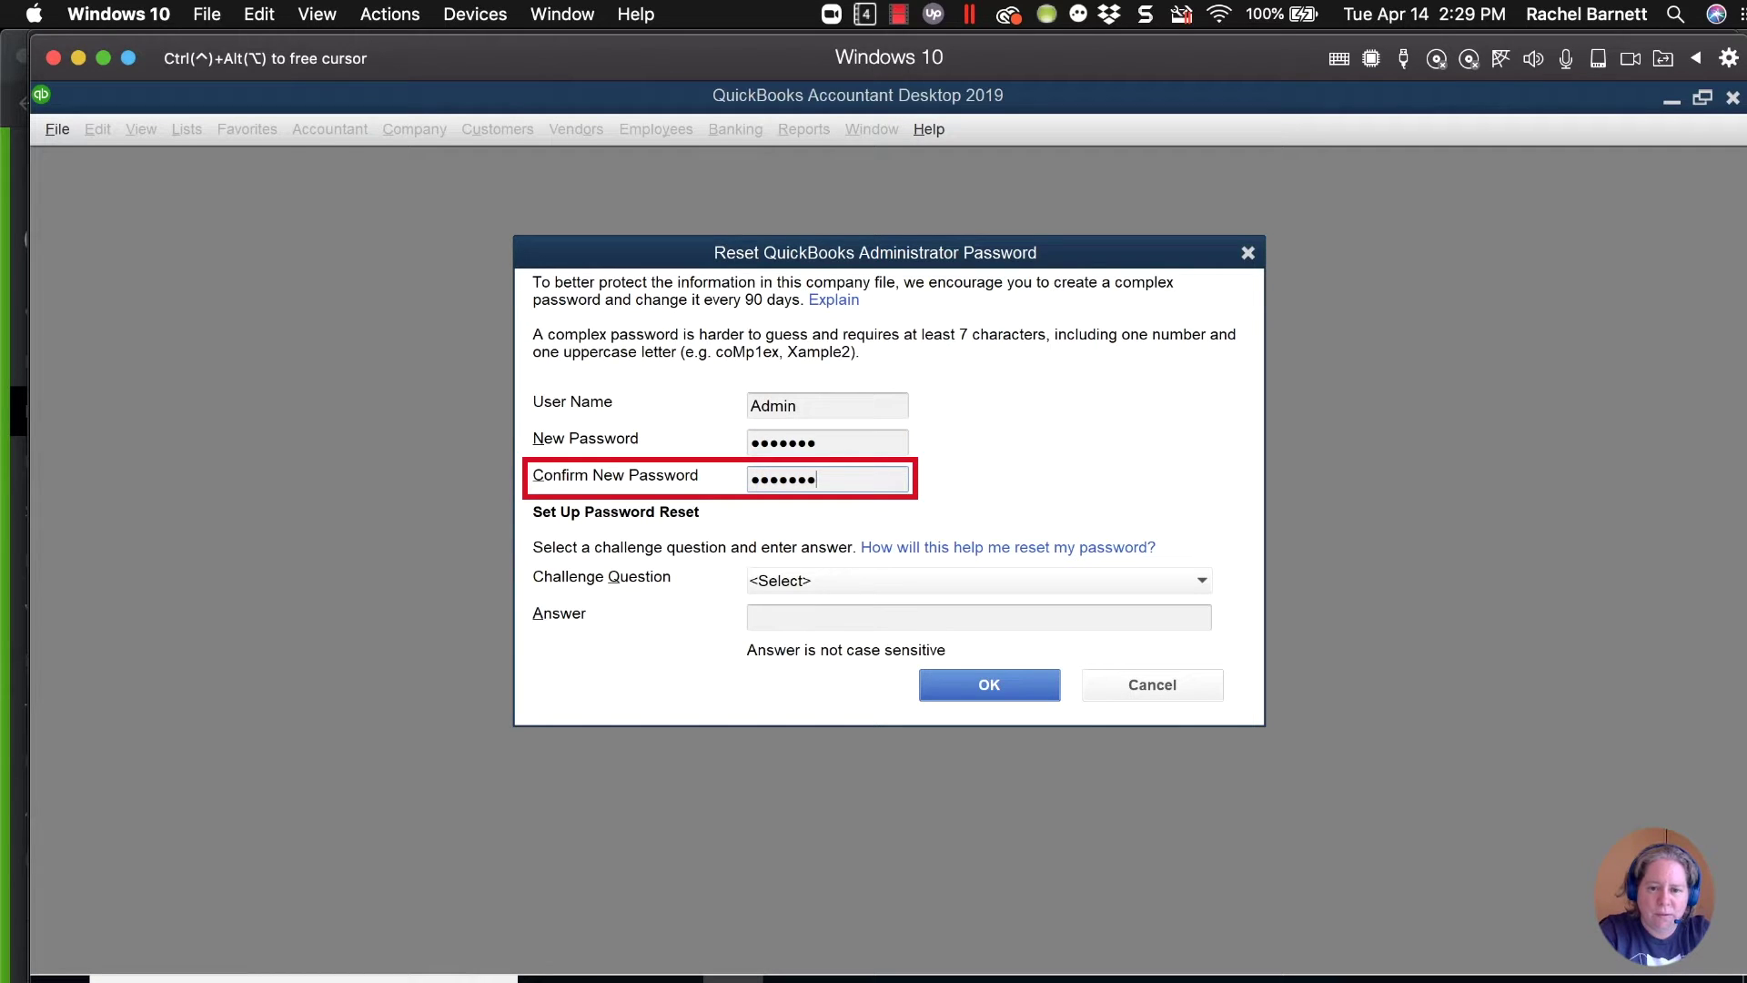
{"action": "left_click", "coordinate": [849, 580]}
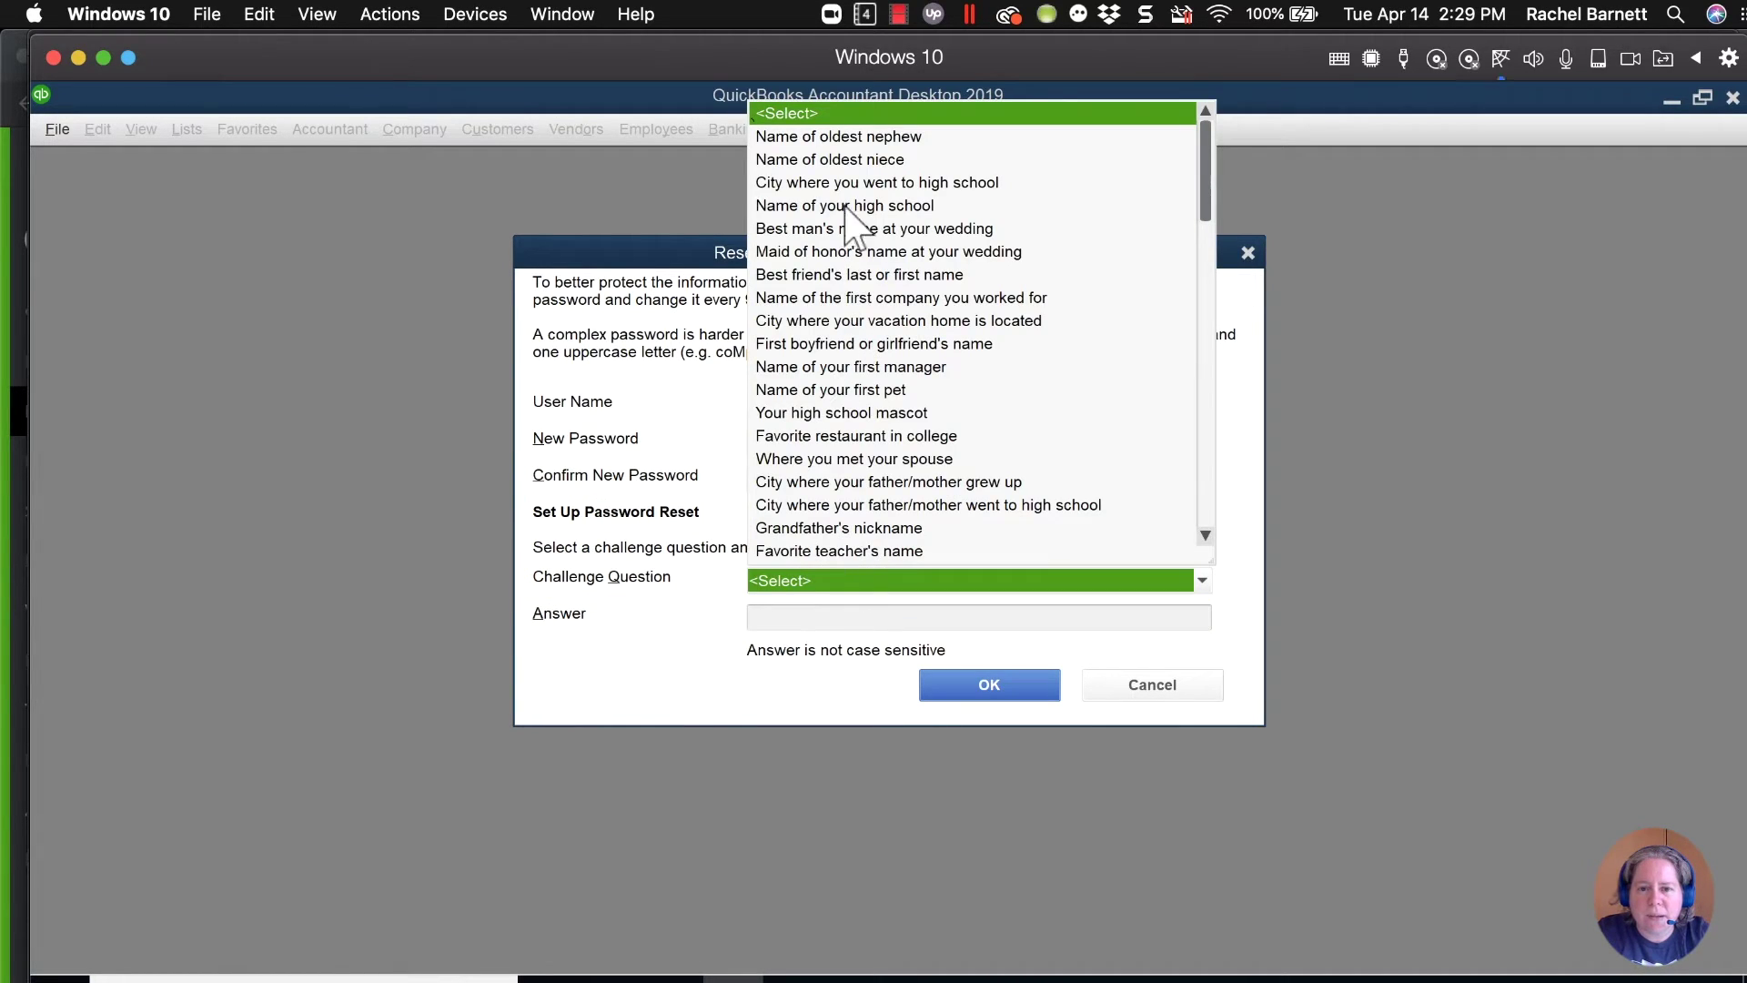
{"action": "left_click", "coordinate": [869, 136]}
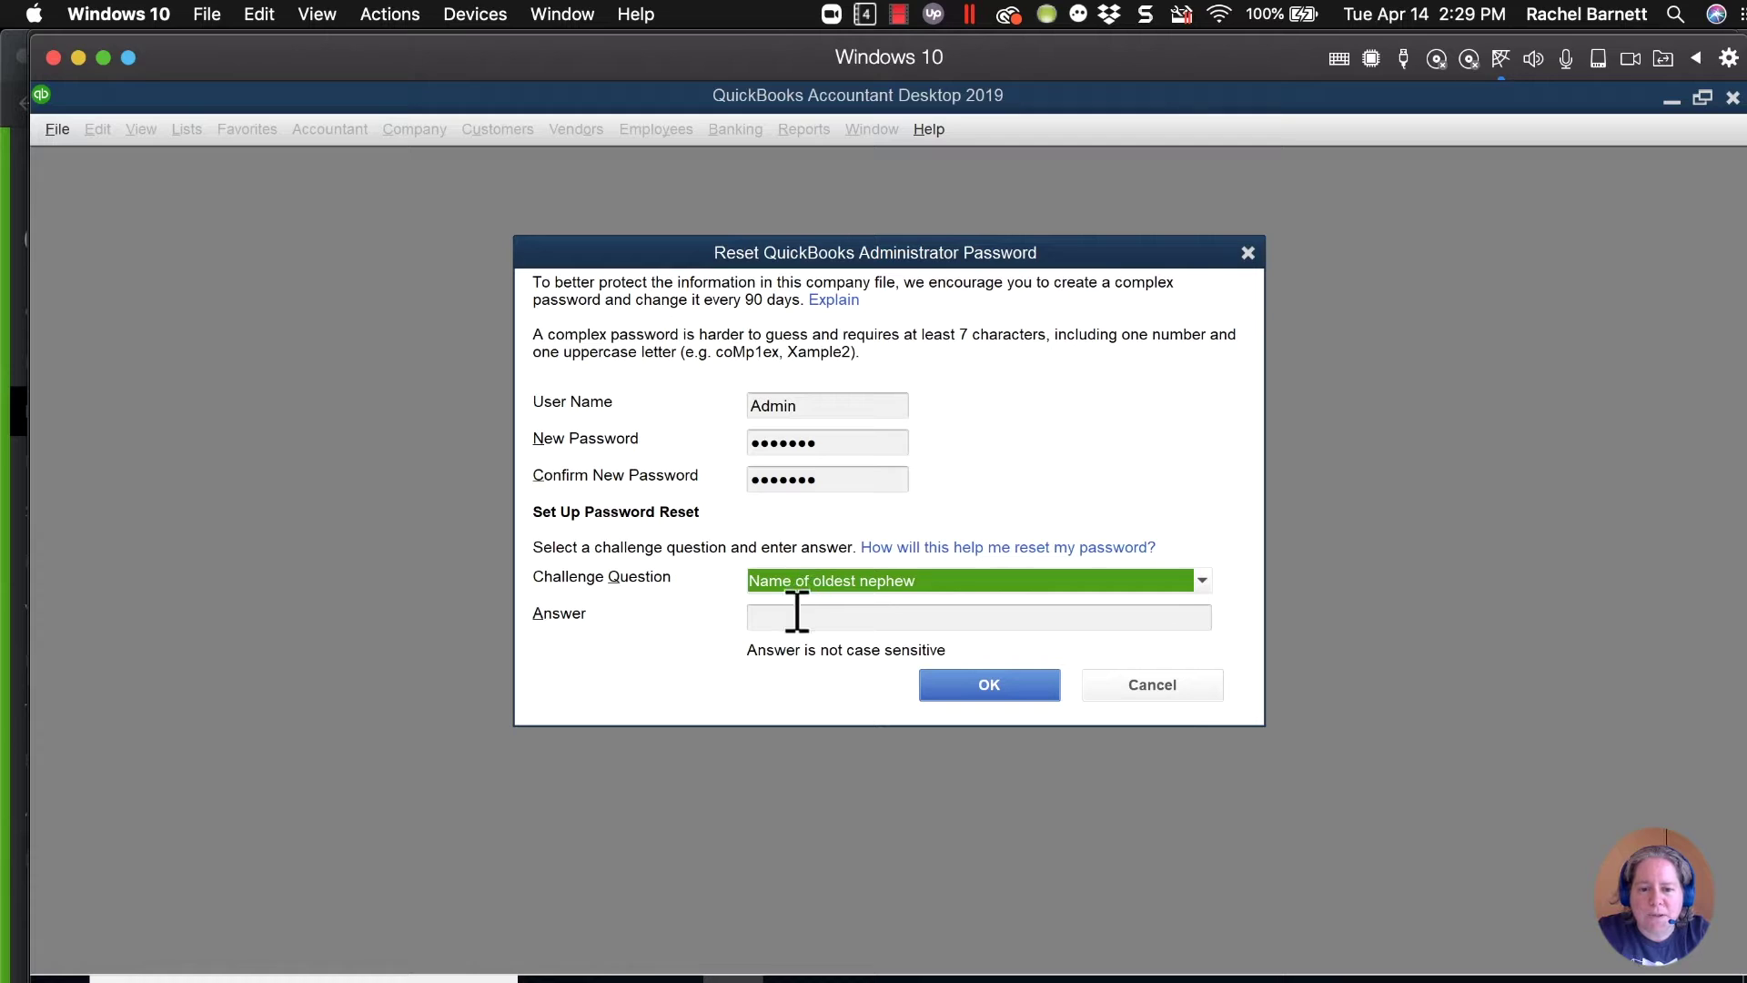
{"action": "left_click", "coordinate": [808, 616]}
{"action": "type", "text": "•••"}
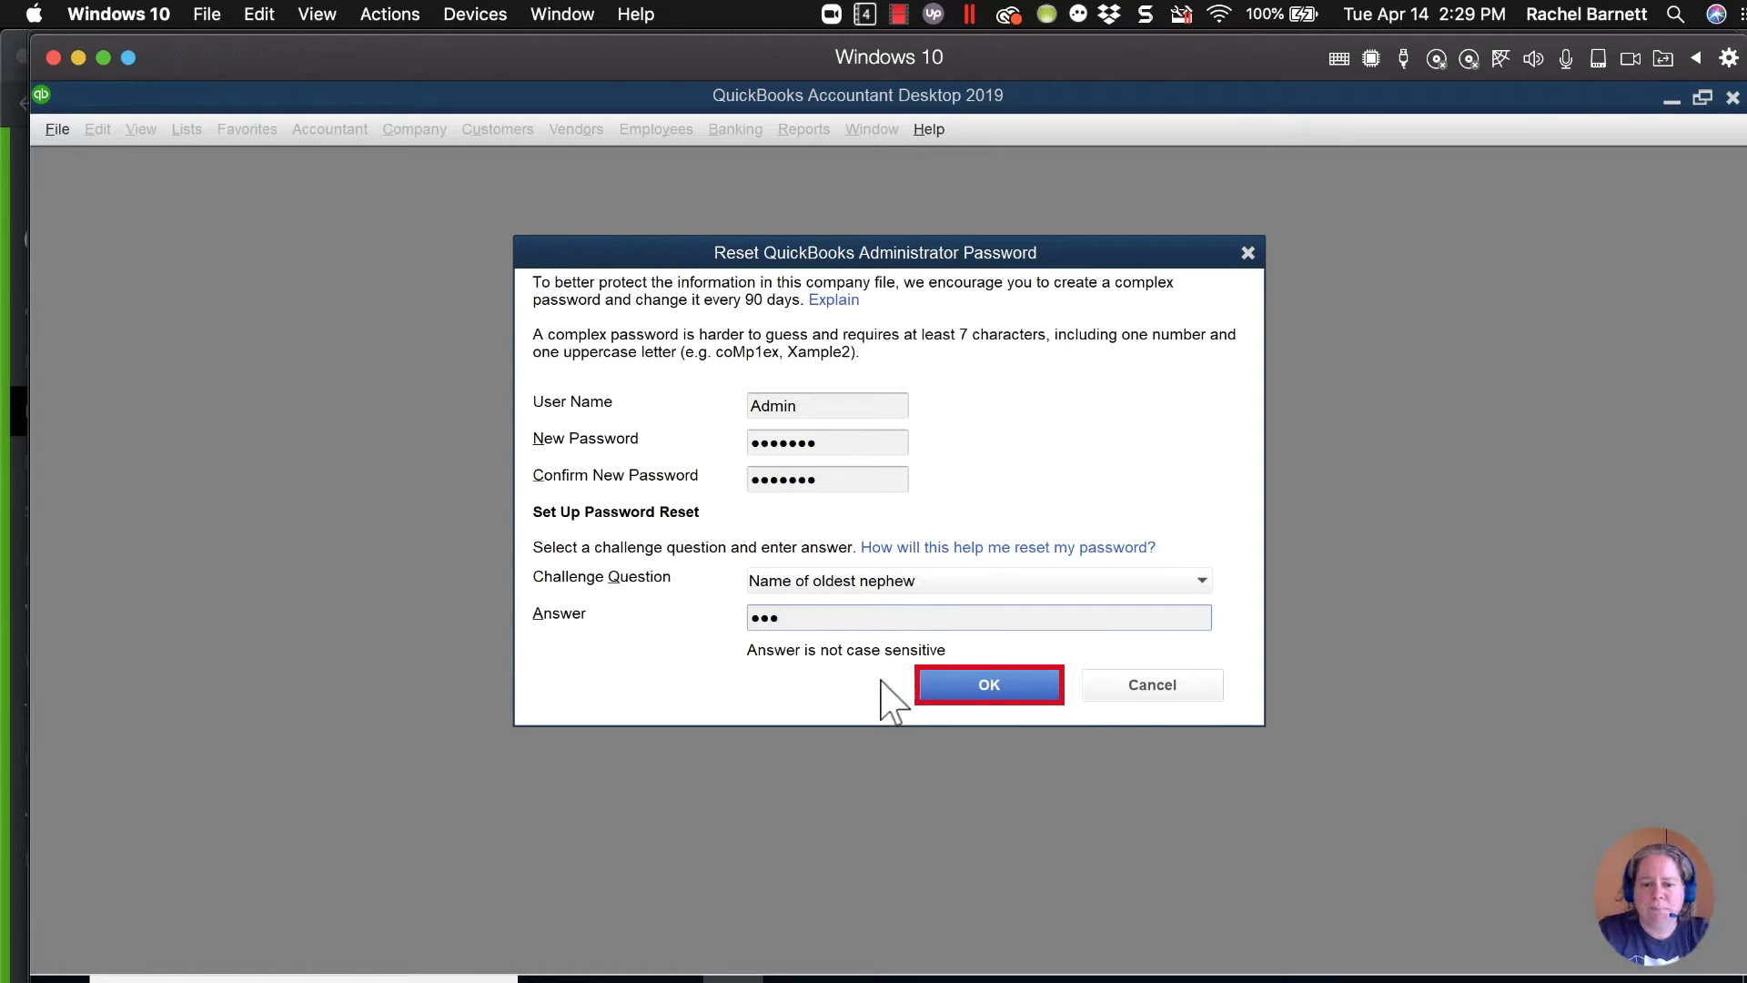
{"action": "left_click", "coordinate": [980, 685]}
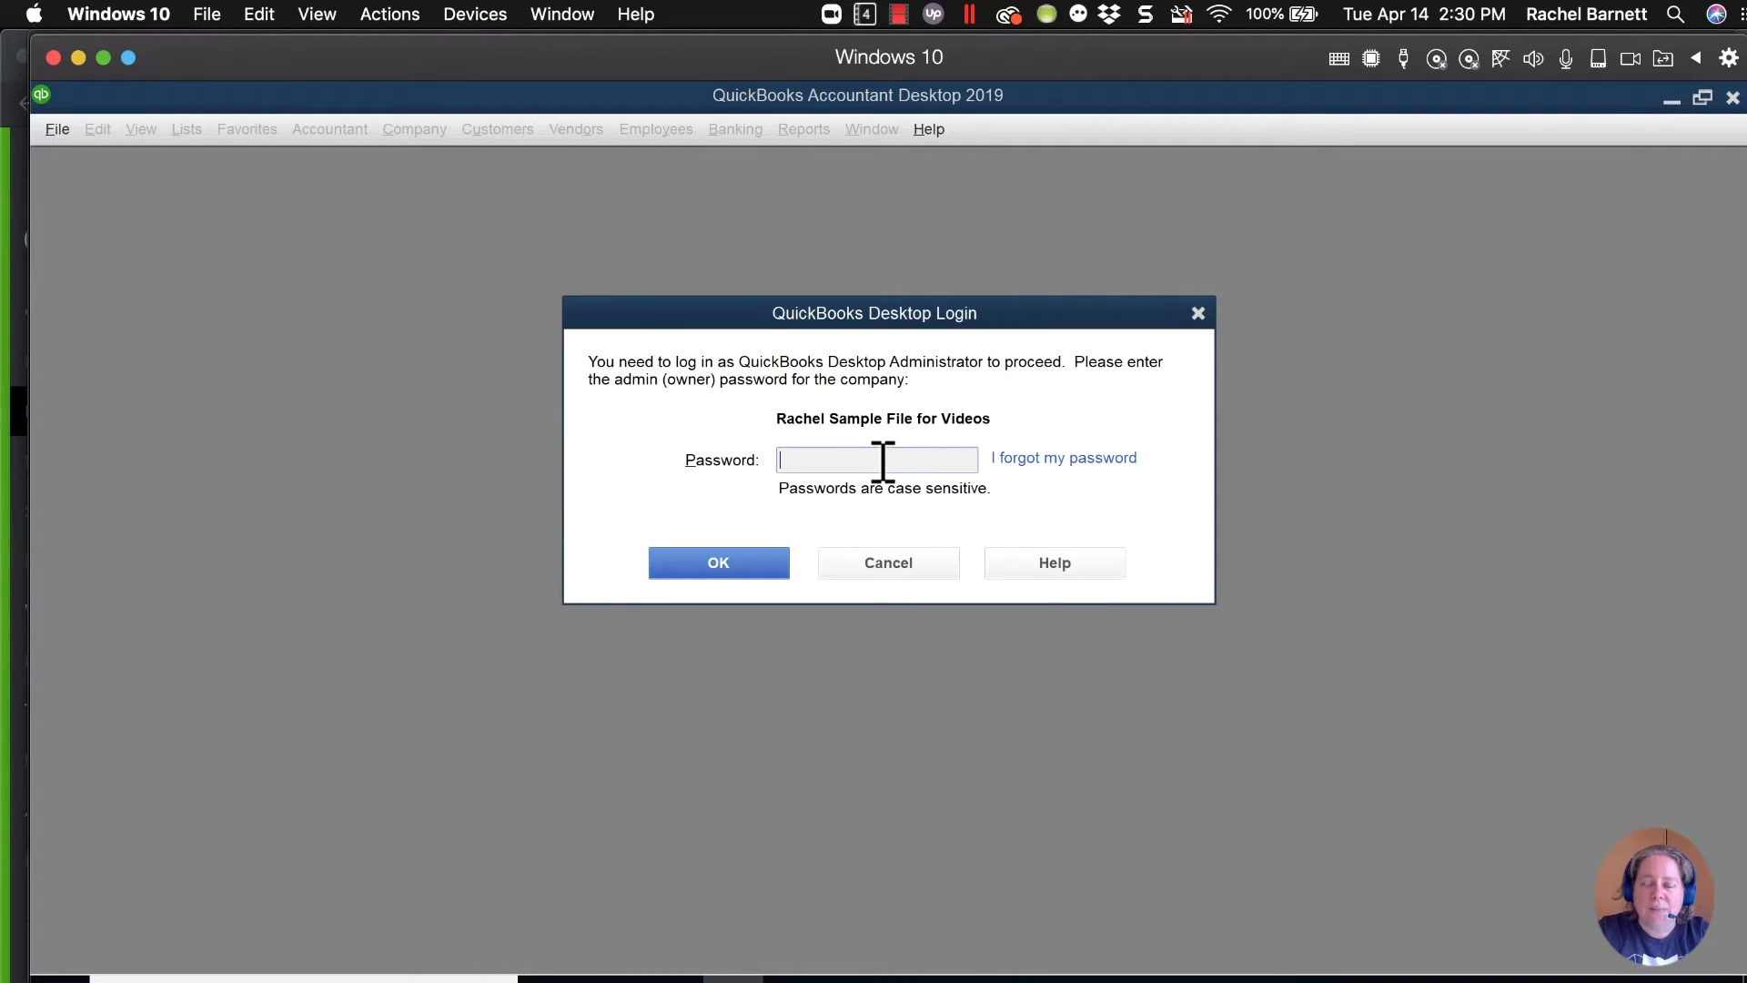
Log in with the new admin password and dismiss Qbox's file-locked notice.
{"action": "left_click", "coordinate": [883, 461]}
{"action": "type", "text": "•••••••"}
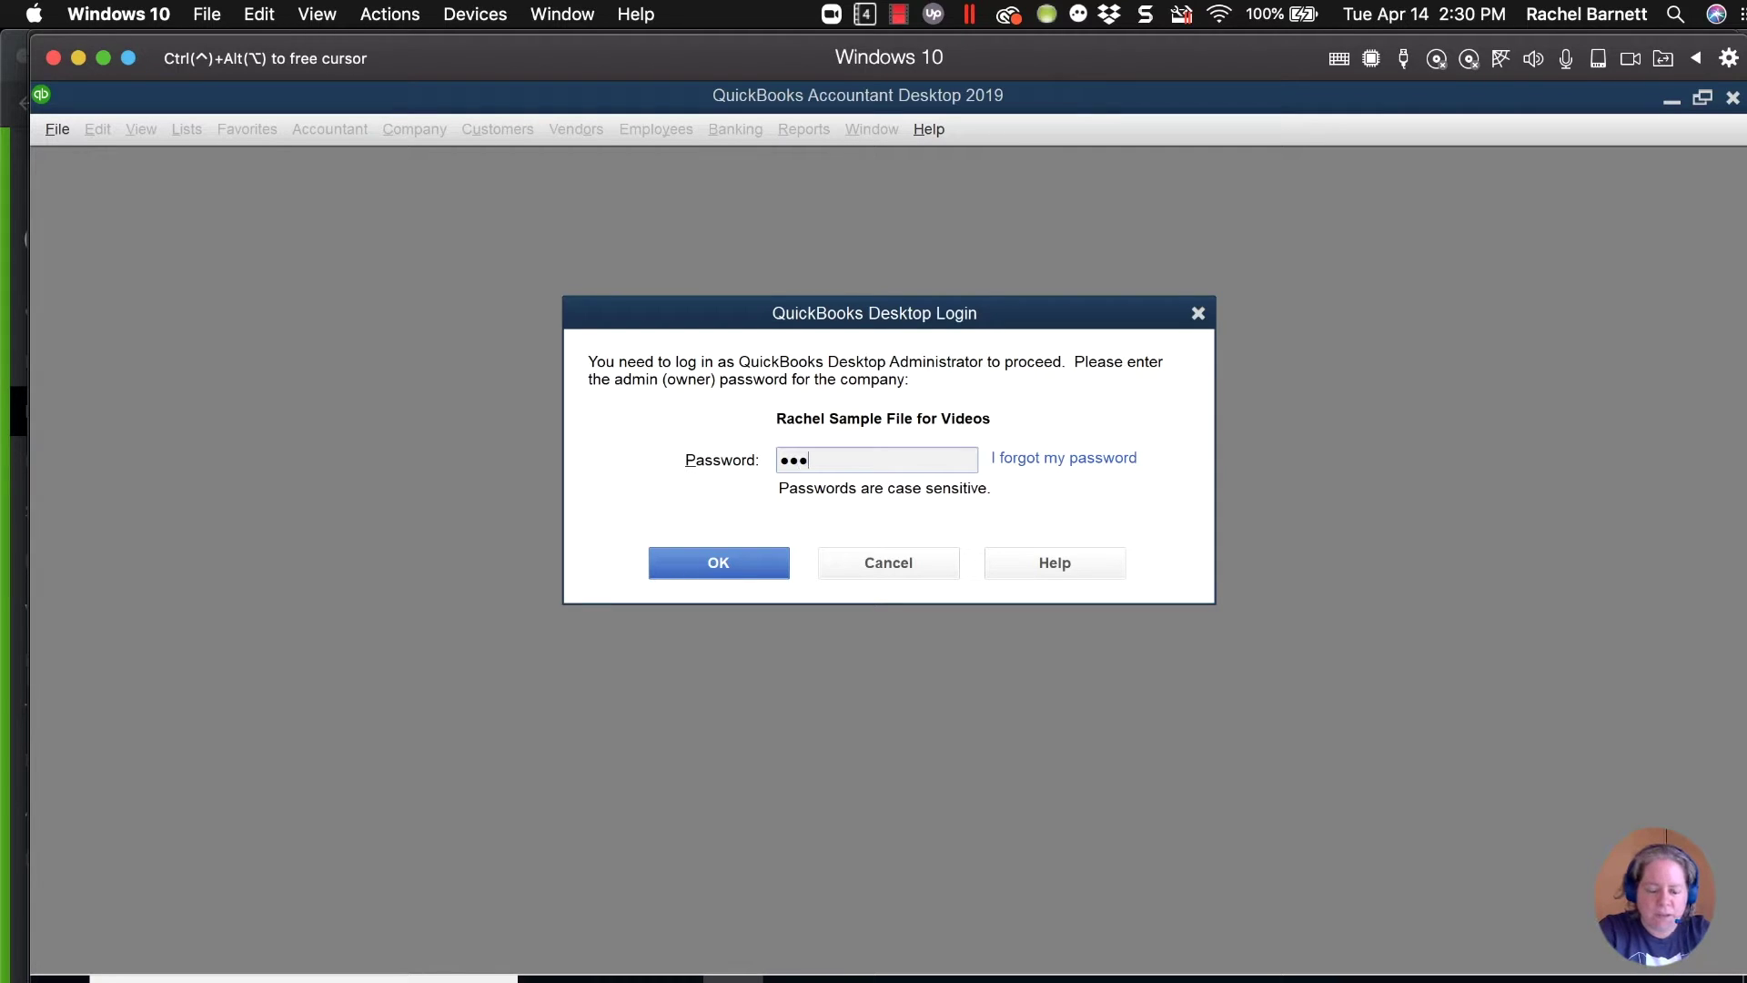
{"action": "key", "text": "Return"}
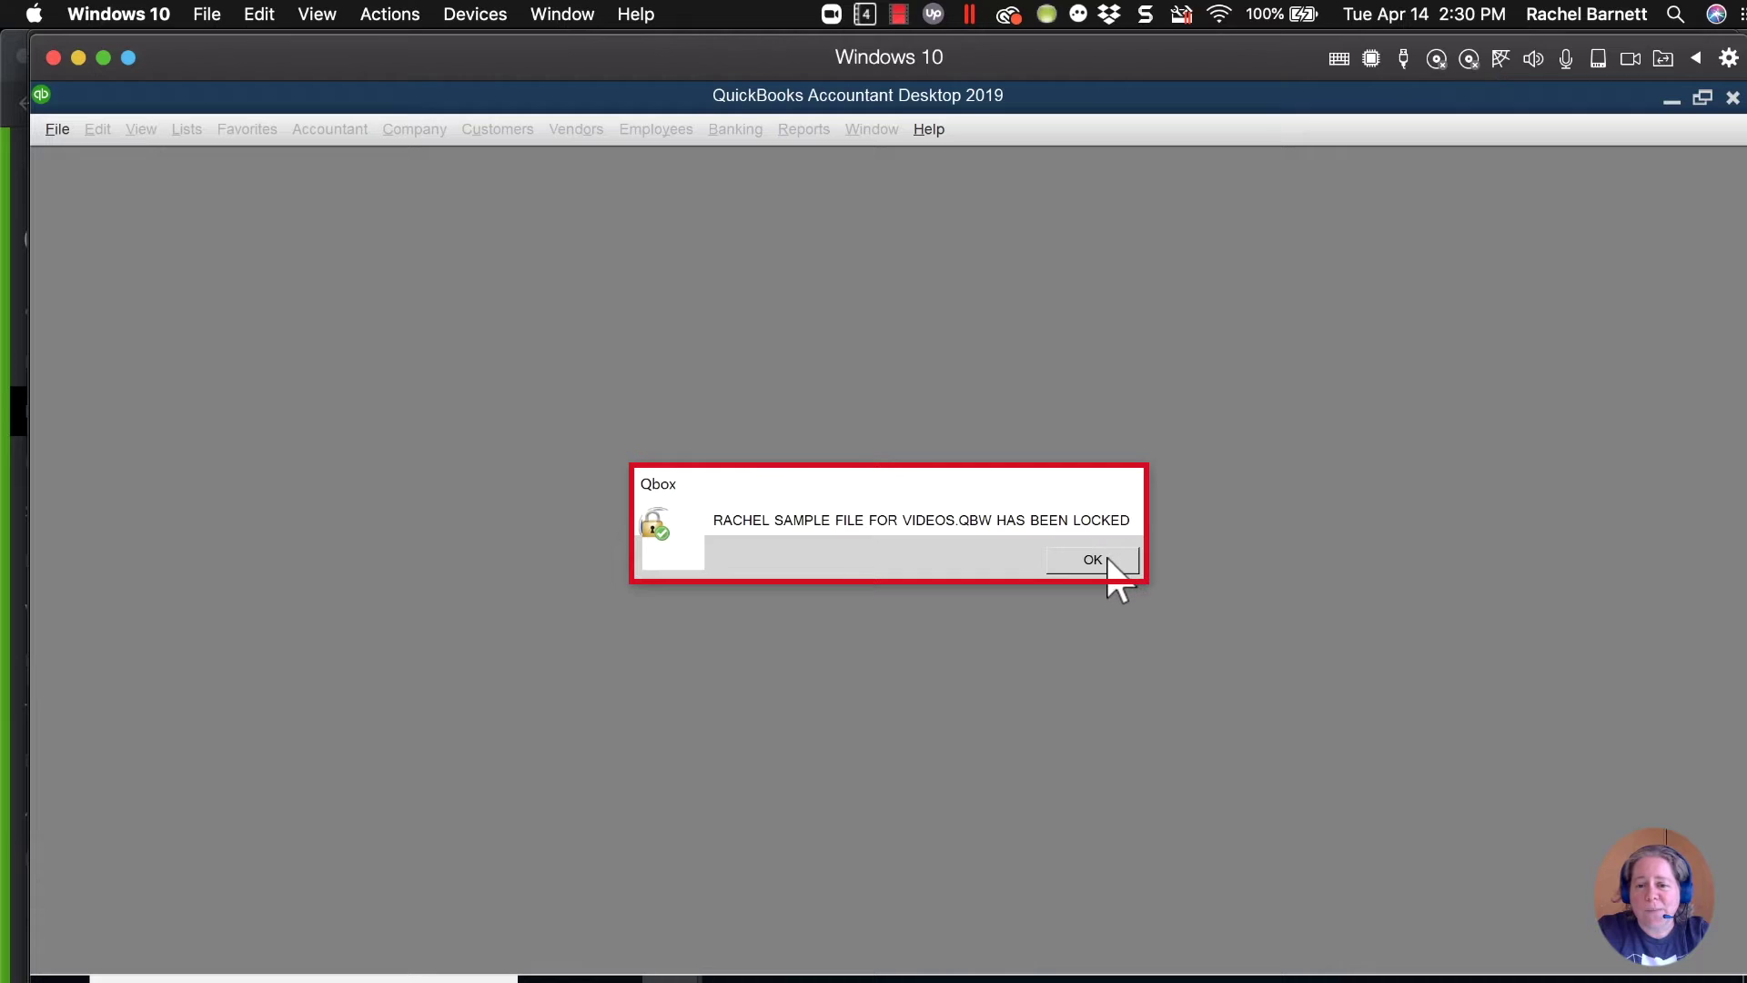
{"action": "left_click", "coordinate": [1104, 559]}
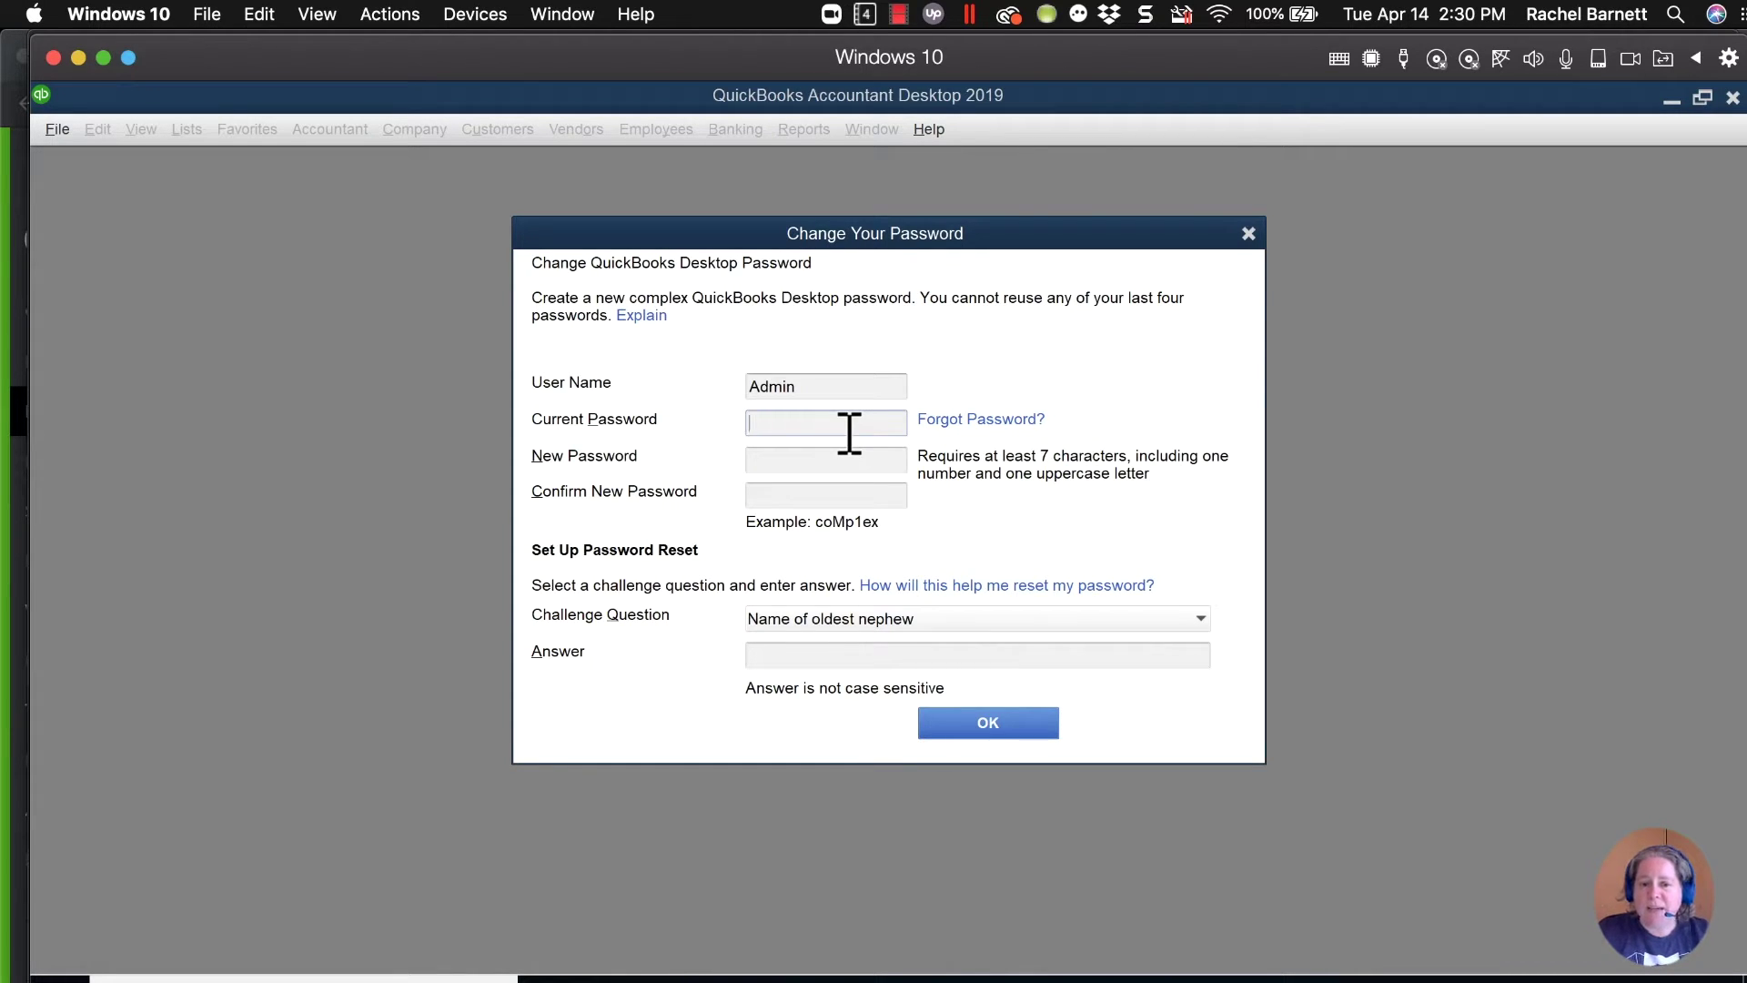
Enter the current admin password, correcting the mistyped entries.
{"action": "left_click", "coordinate": [849, 433]}
{"action": "type", "text": "••••••"}
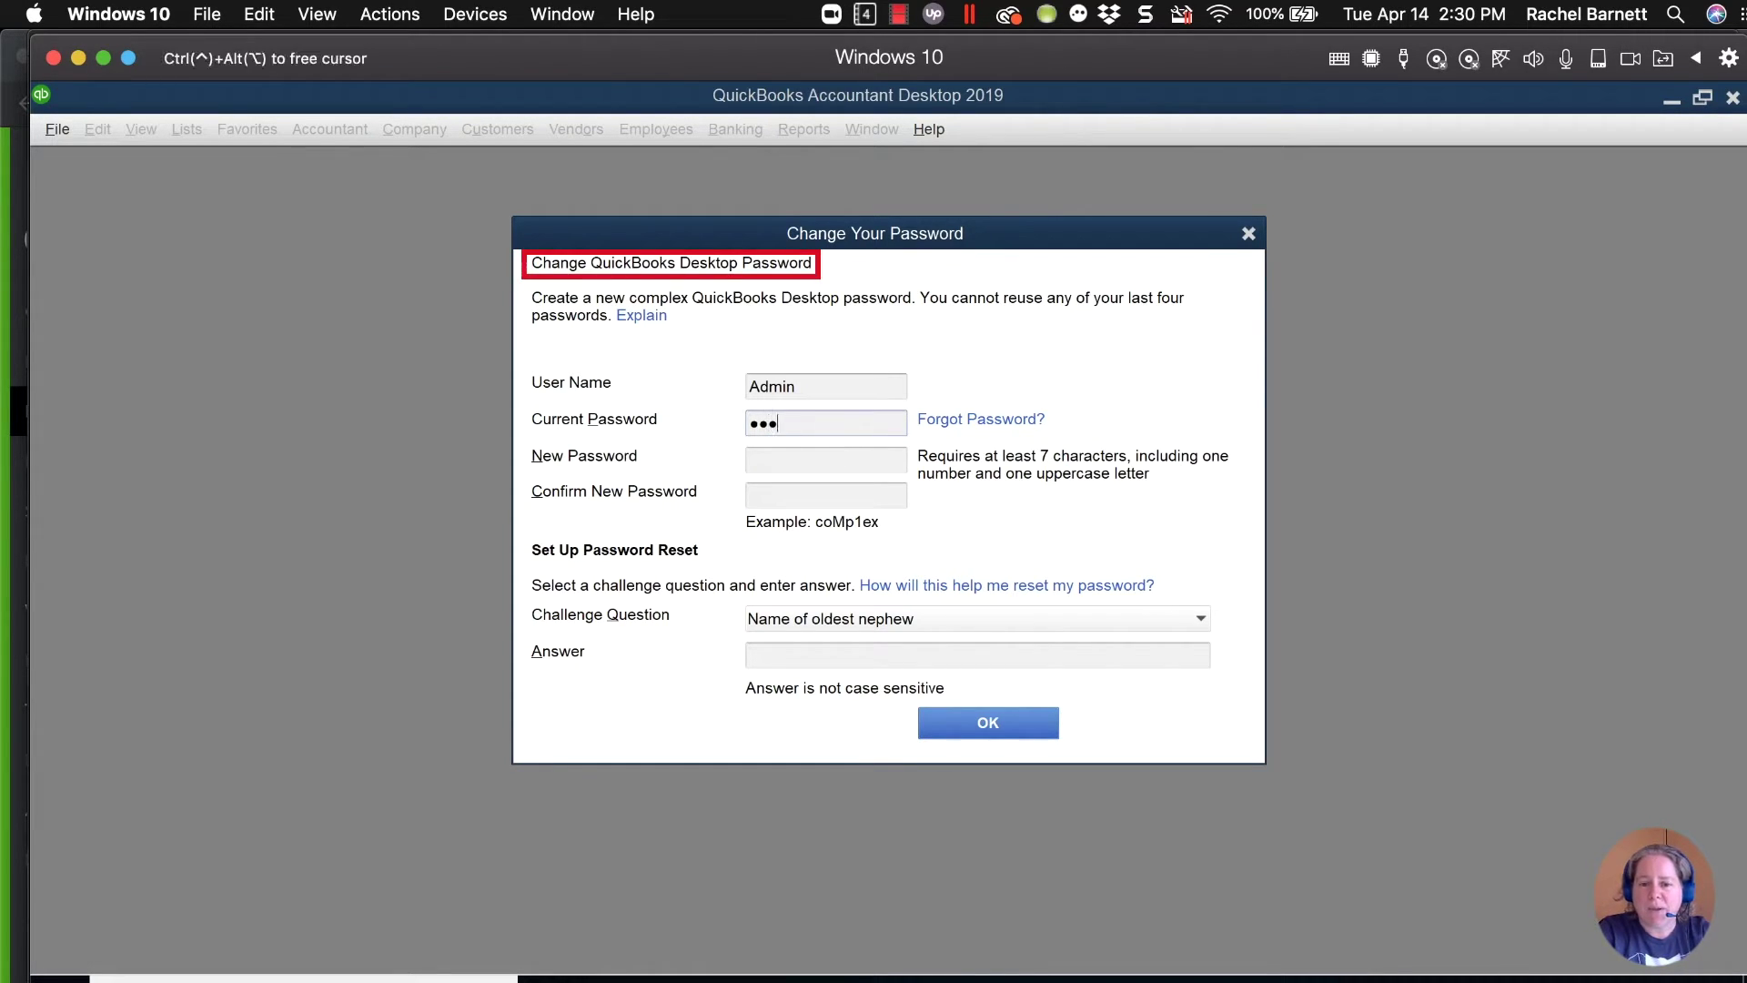
{"action": "key", "text": "BackSpace"}
{"action": "key", "text": "BackSpace"}
{"action": "key", "text": "BackSpace"}
{"action": "key", "text": "BackSpace"}
{"action": "key", "text": "BackSpace"}
{"action": "key", "text": "BackSpace"}
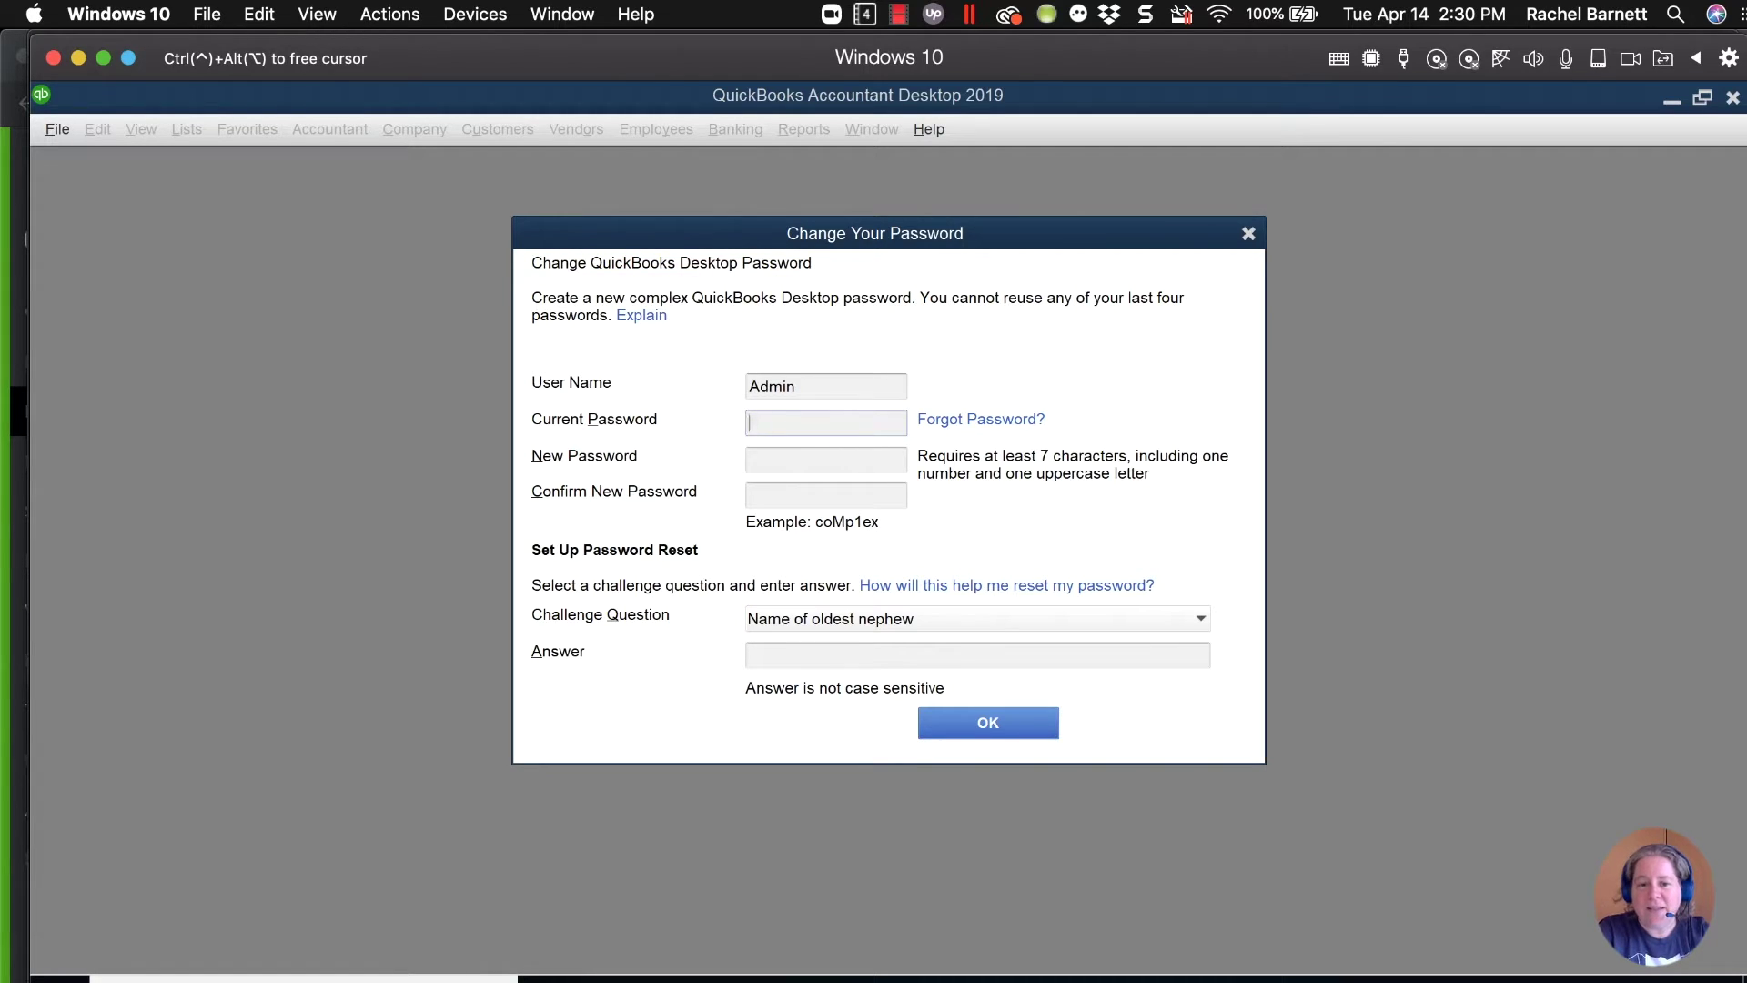
{"action": "type", "text": "•••••••"}
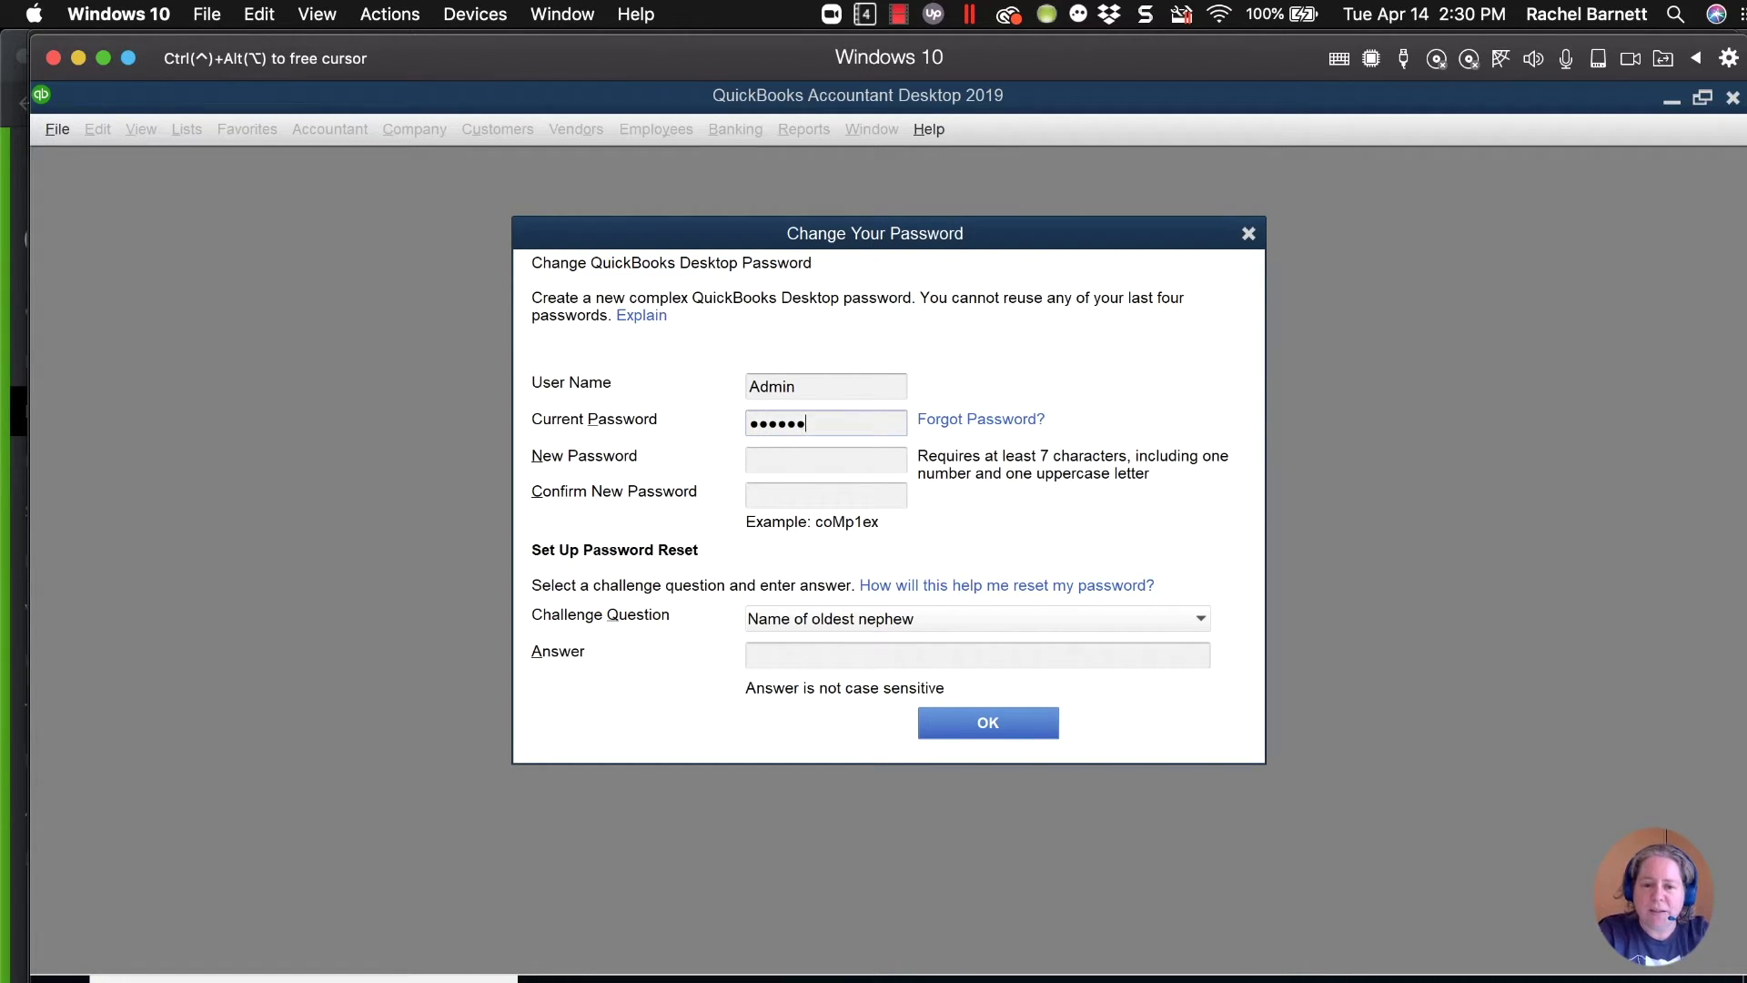
{"action": "key", "text": "BackSpace"}
{"action": "key", "text": "BackSpace"}
{"action": "key", "text": "BackSpace"}
{"action": "key", "text": "BackSpace"}
{"action": "key", "text": "BackSpace"}
{"action": "key", "text": "BackSpace"}
{"action": "type", "text": "••••••"}
Enter and confirm the new admin password, add the challenge answer, and submit.
{"action": "key", "text": "Tab"}
{"action": "type", "text": "••••••••"}
{"action": "key", "text": "Tab"}
{"action": "type", "text": "••••••••"}
{"action": "left_click", "coordinate": [881, 655]}
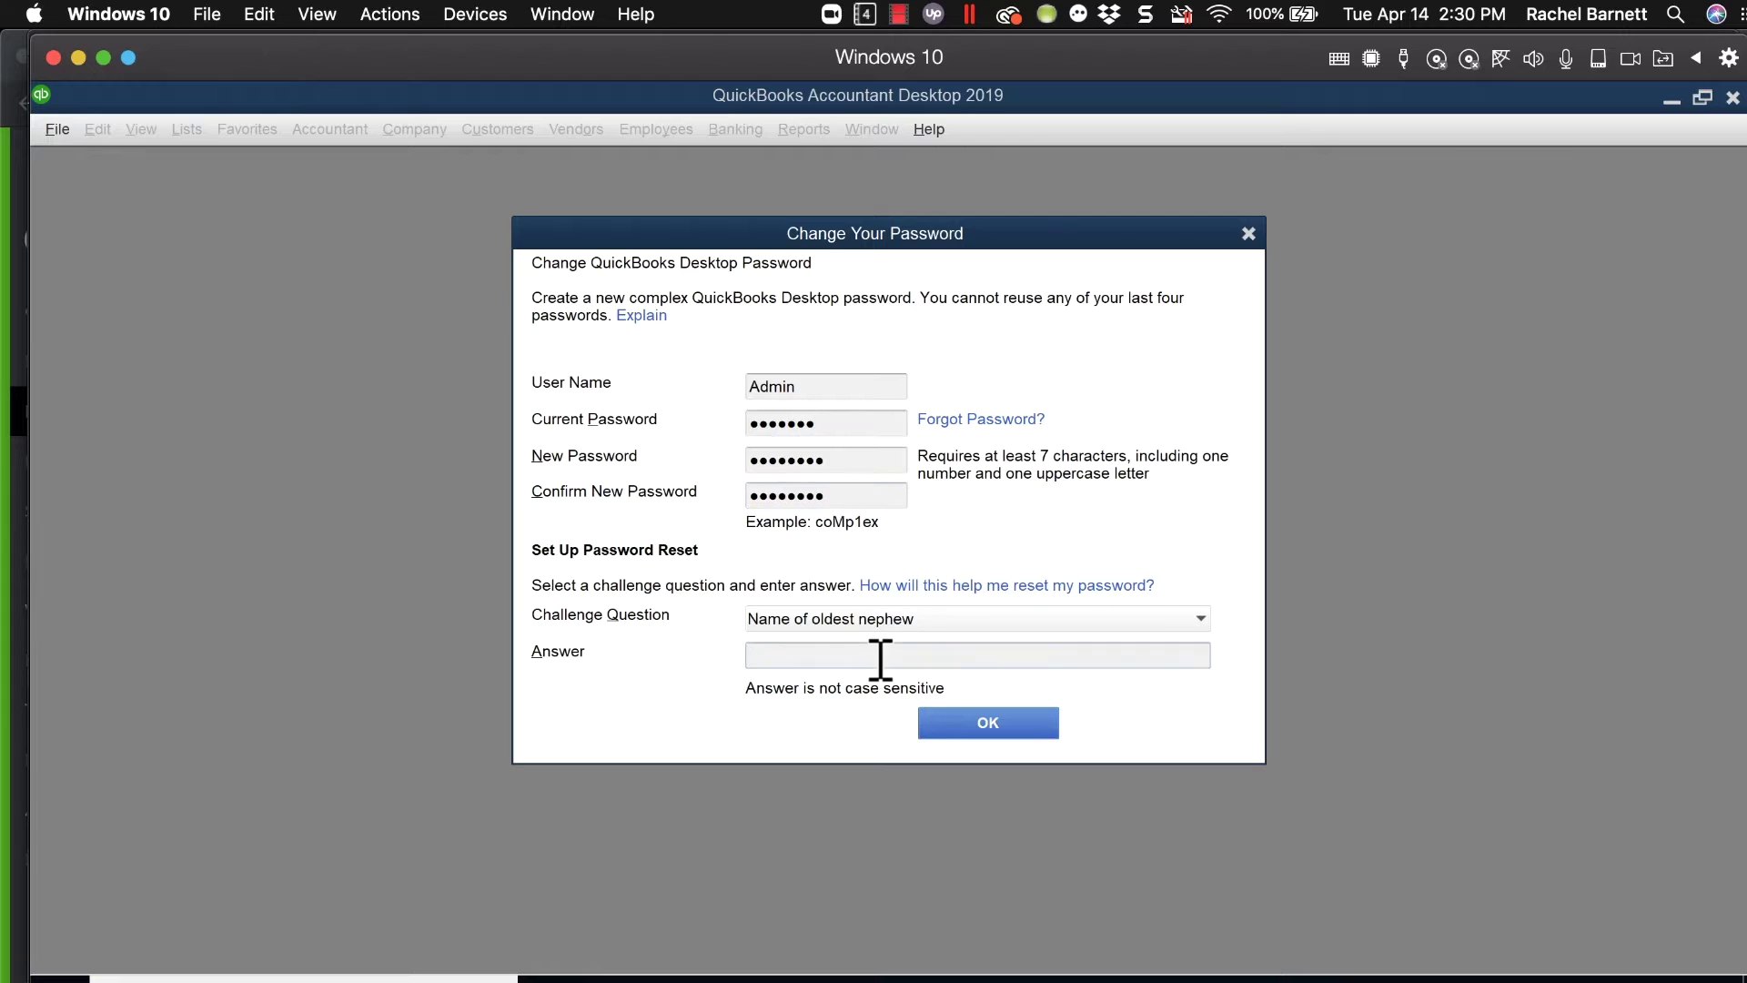
{"action": "type", "text": "•••"}
{"action": "left_click", "coordinate": [965, 728]}
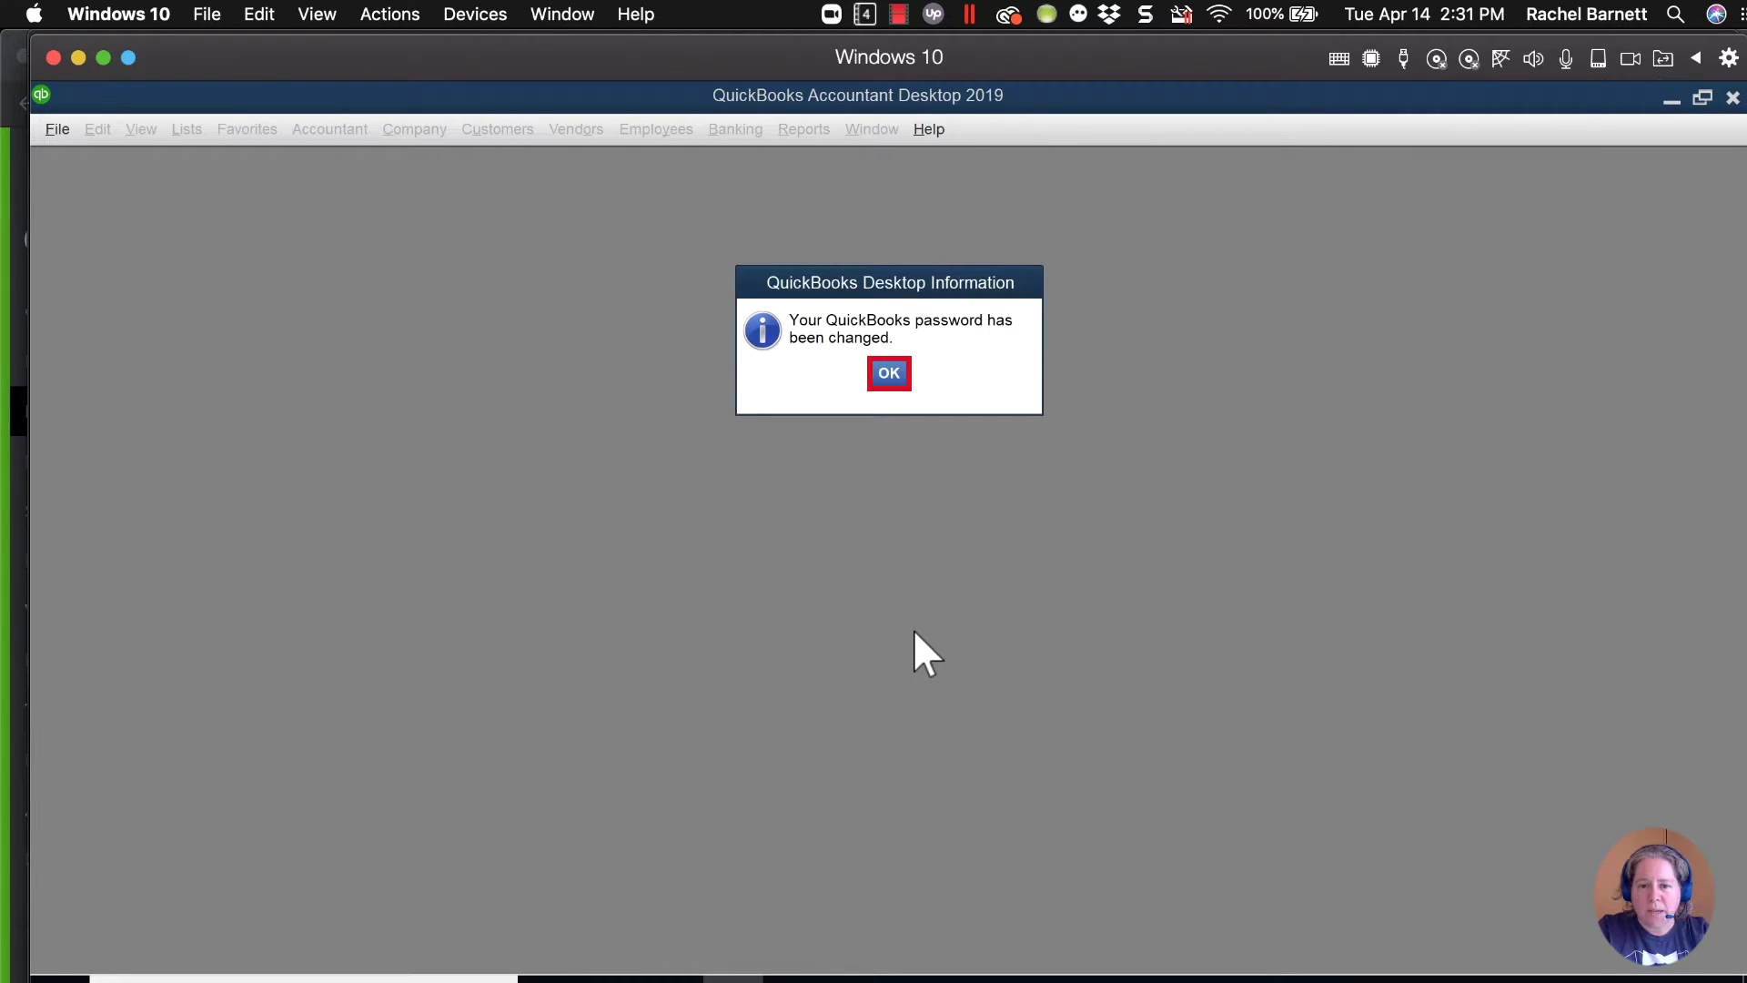
Acknowledge the password-changed message and let the company file load to its Home Page.
{"action": "left_click", "coordinate": [888, 380]}
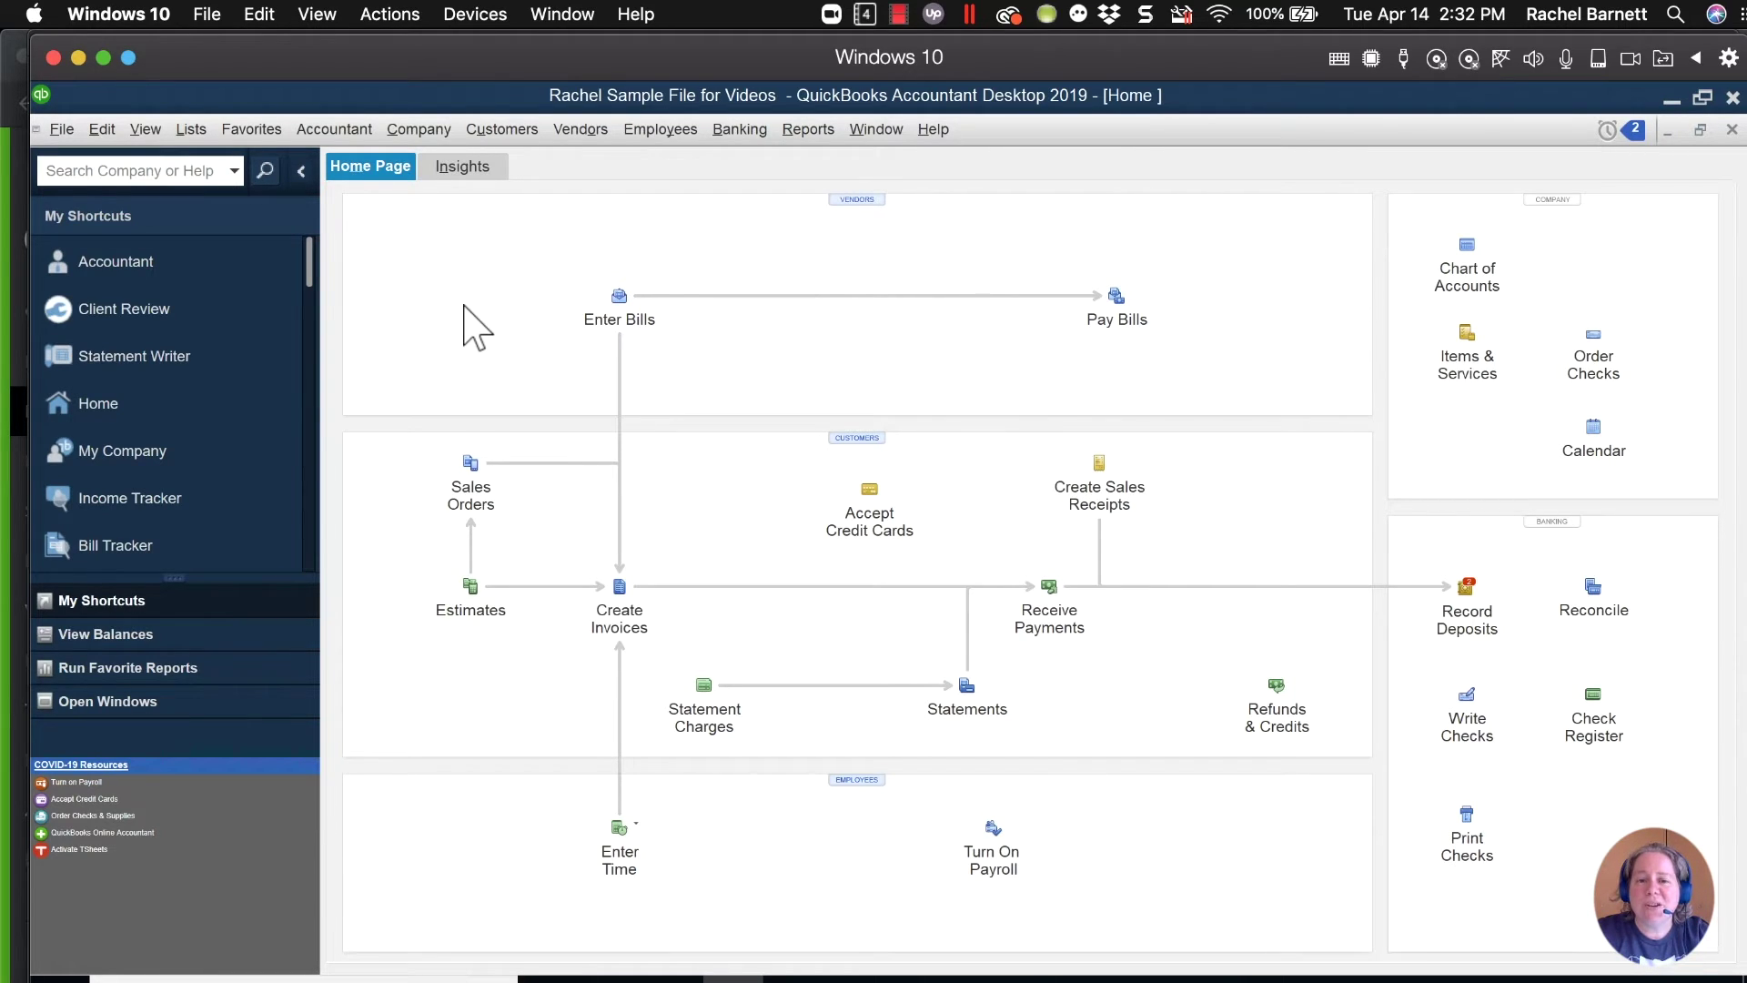
Go to Company > Set Up Users and Passwords > Set Up Users and sign in with the admin password.
{"action": "left_click", "coordinate": [419, 131]}
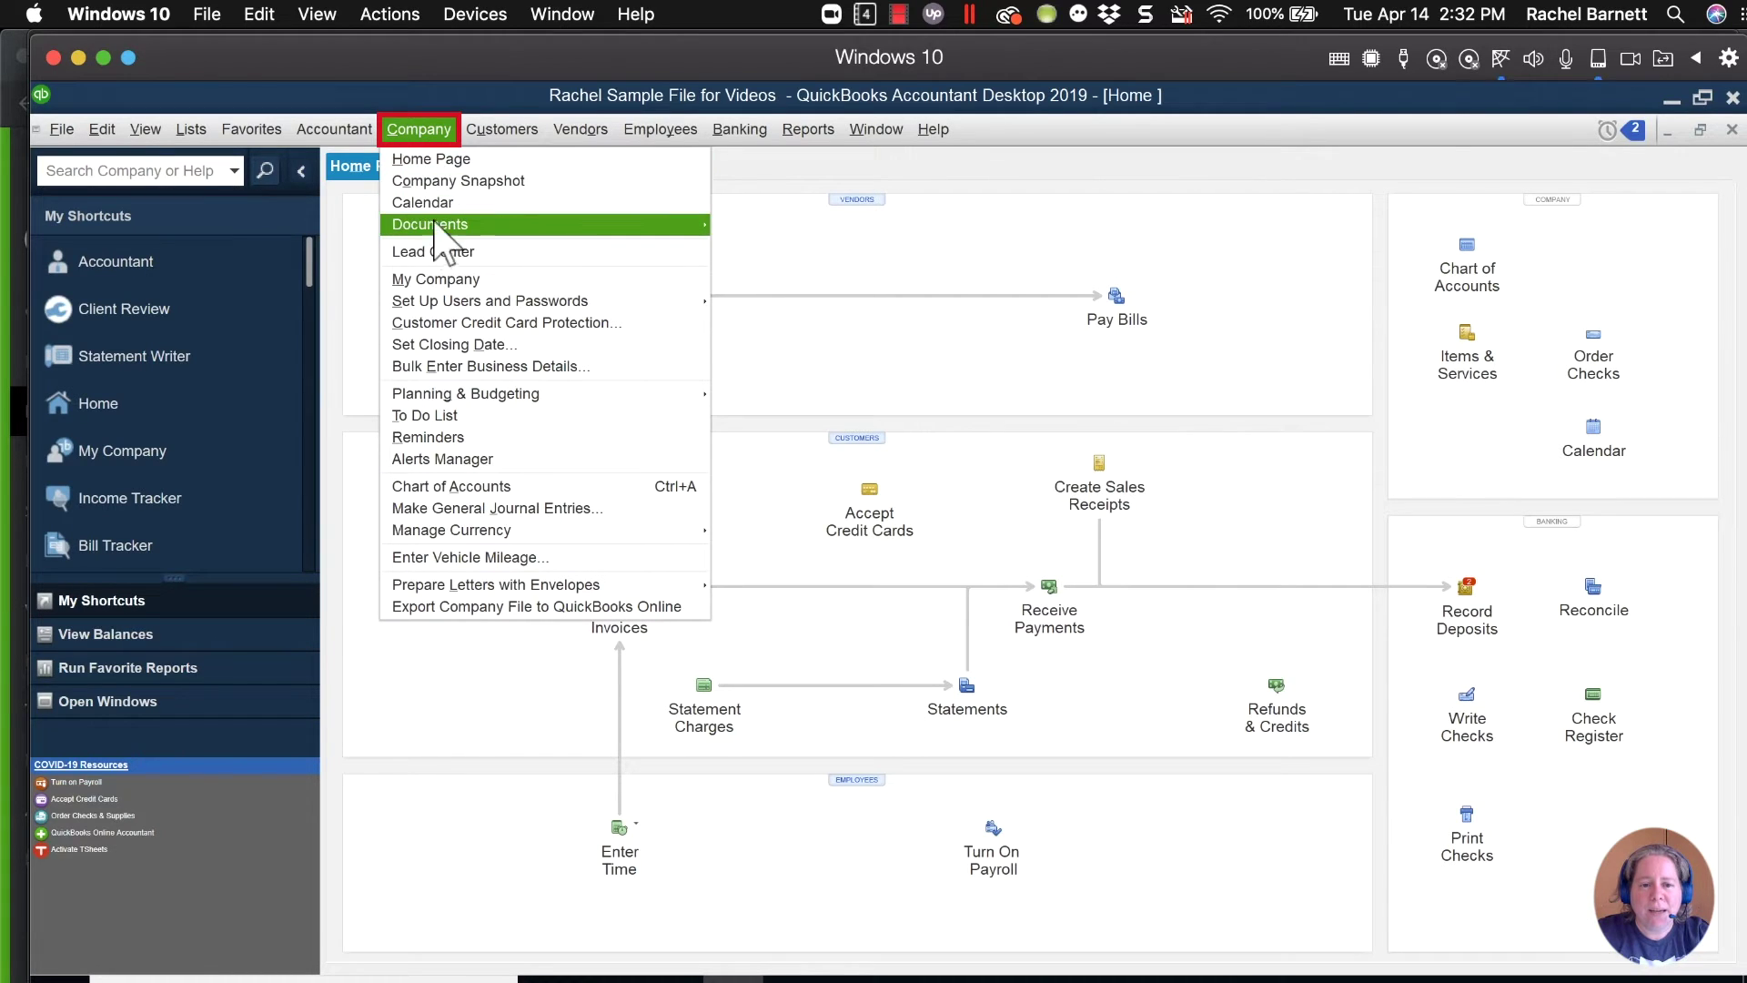
{"action": "mouse_move", "coordinate": [478, 305]}
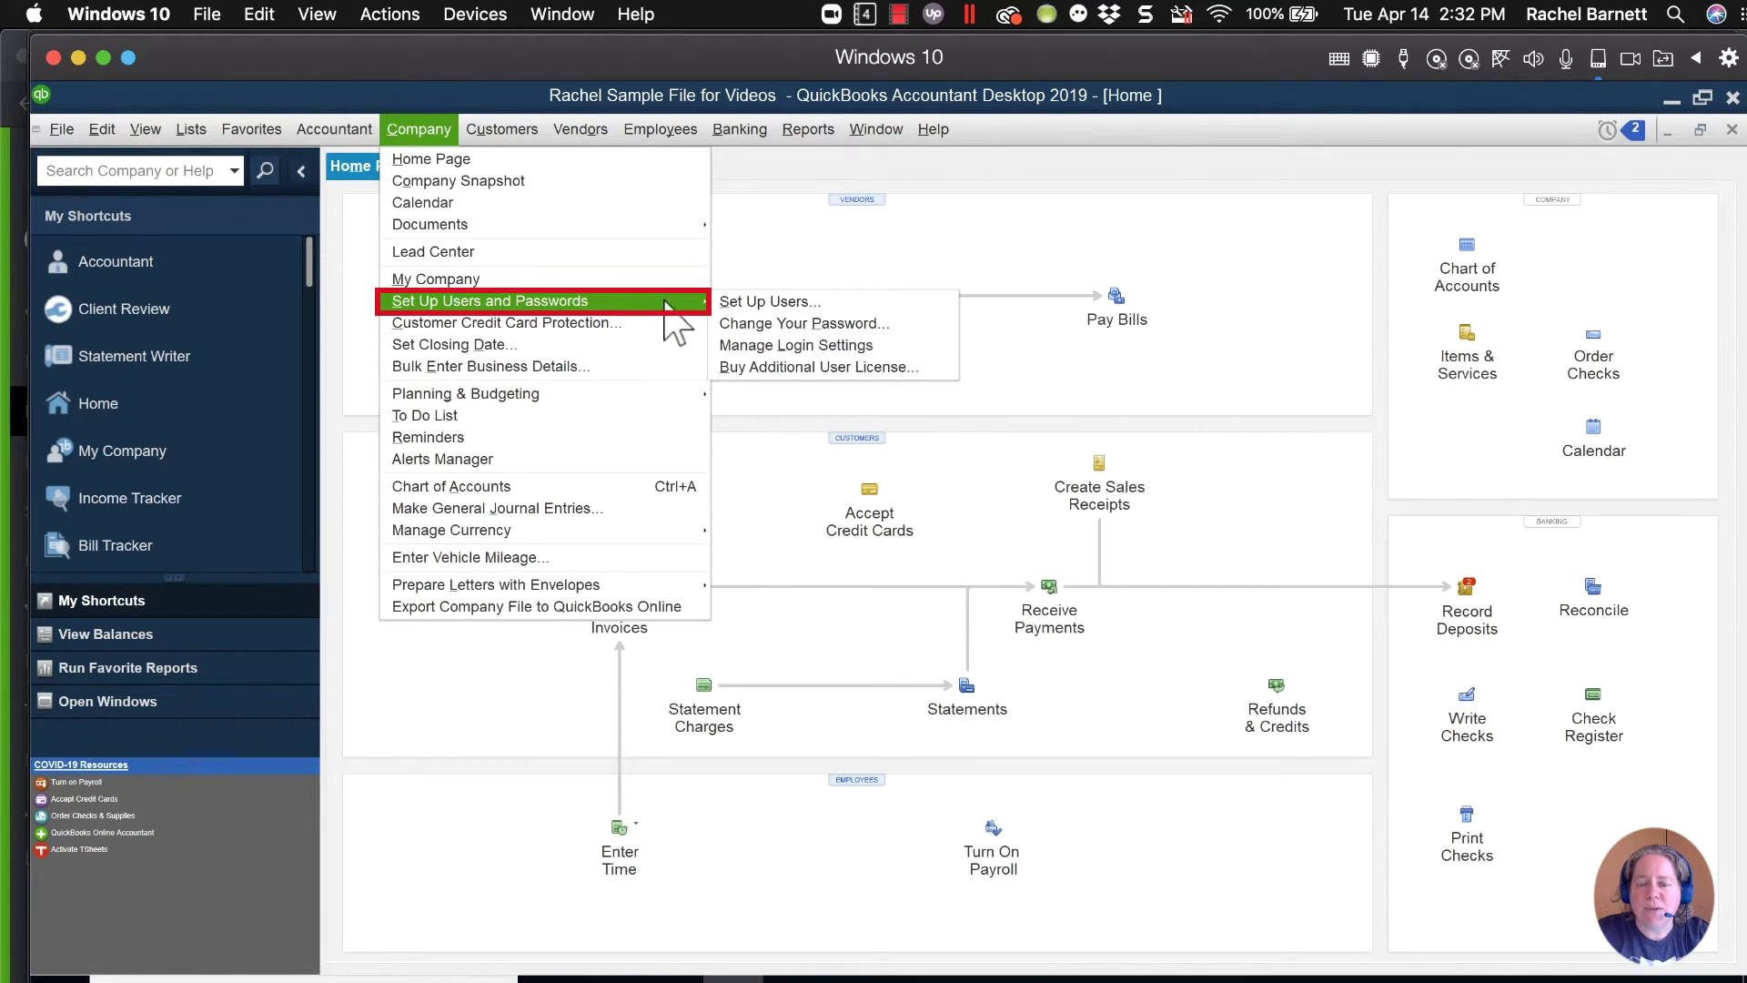
{"action": "left_click", "coordinate": [775, 303]}
{"action": "left_click", "coordinate": [962, 514]}
{"action": "type", "text": "••••••"}
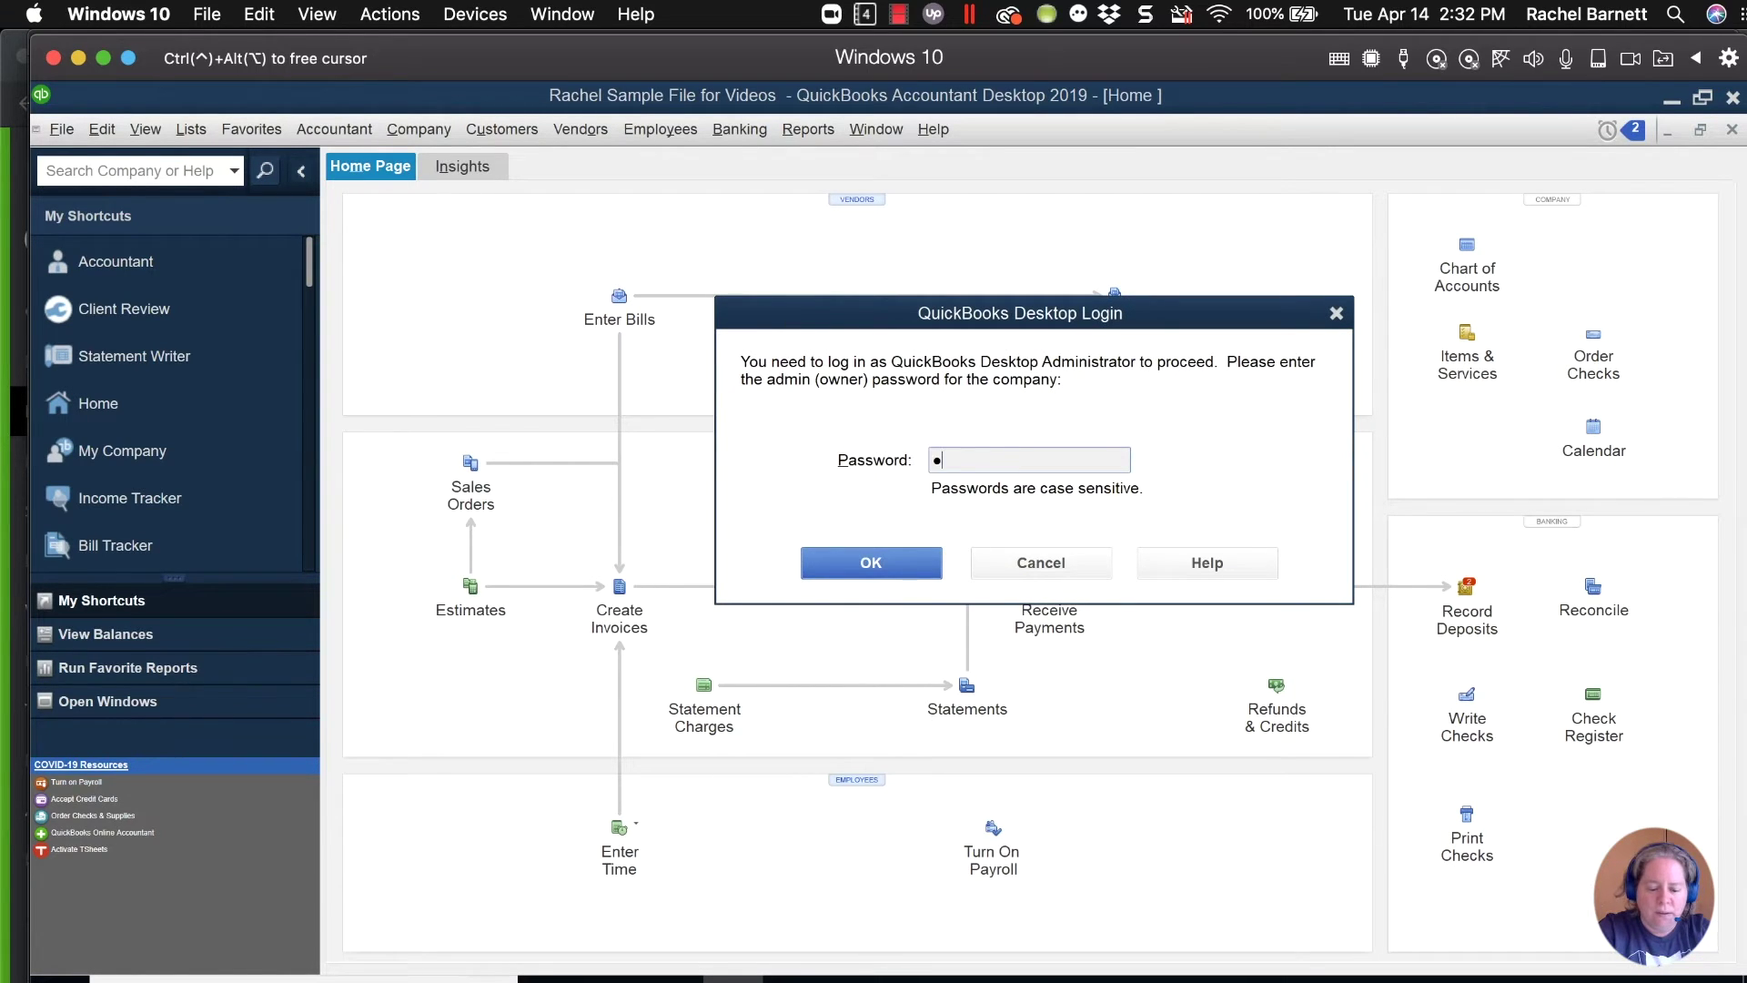
{"action": "key", "text": "Return"}
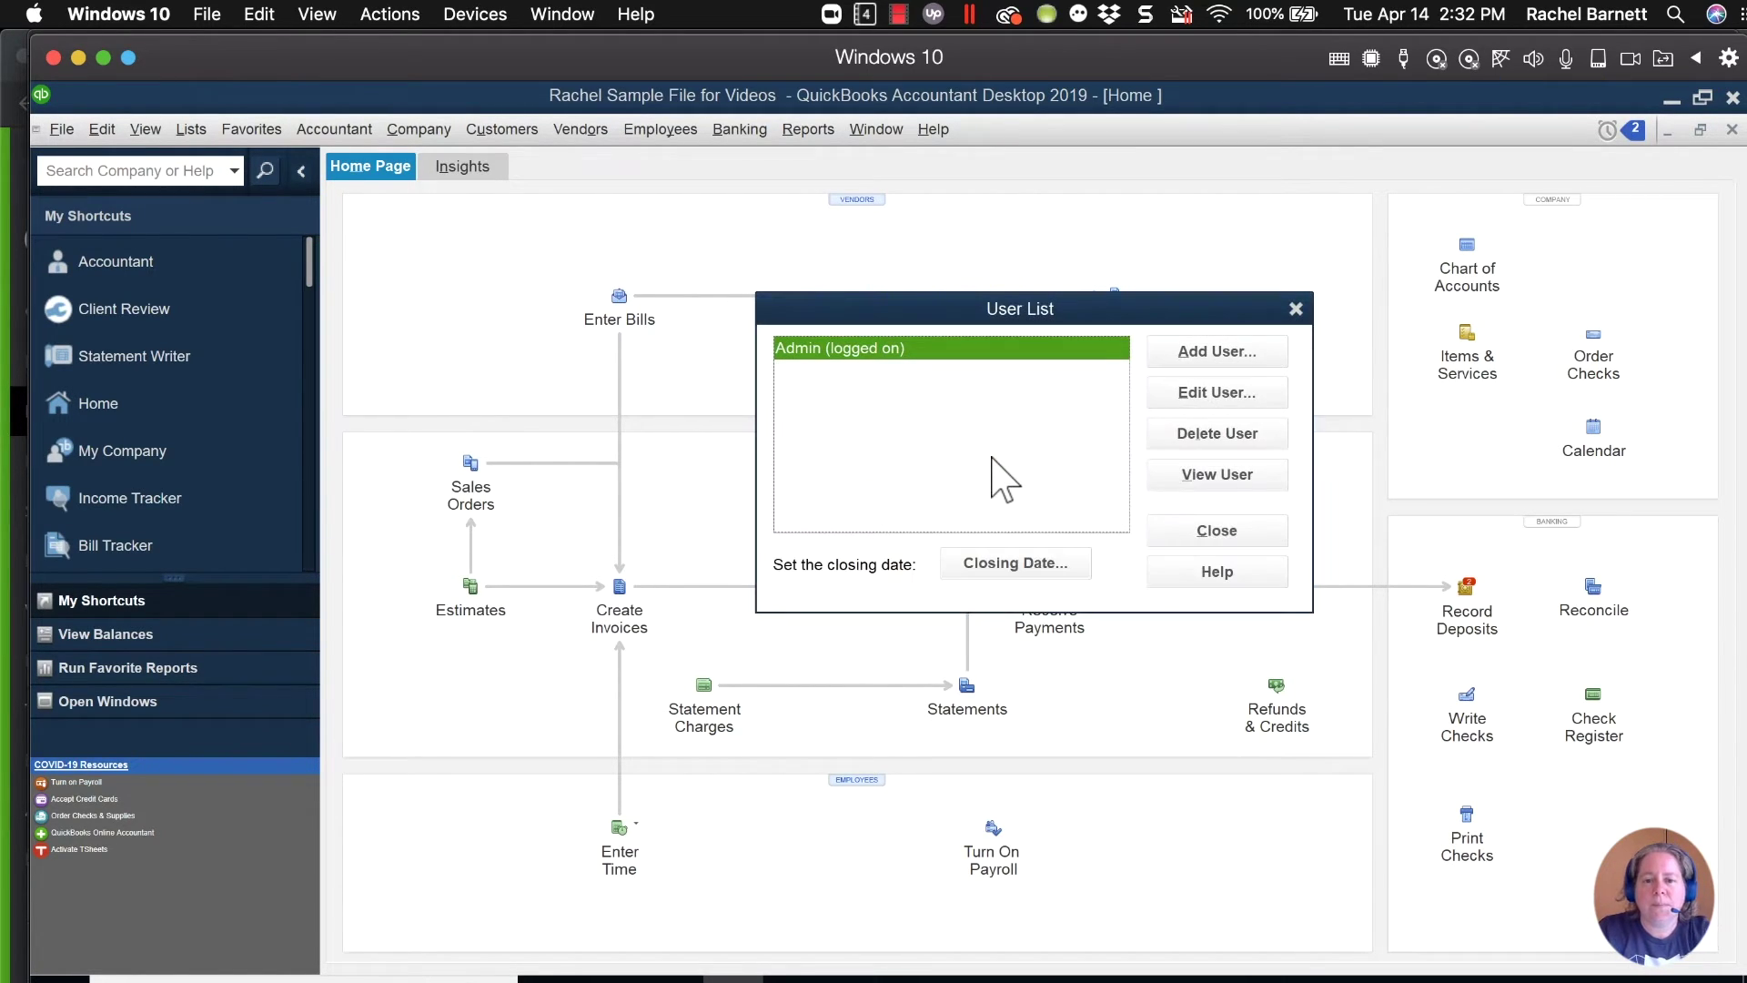
Add a new user named Sample and enter its password twice.
{"action": "left_click", "coordinate": [1220, 355]}
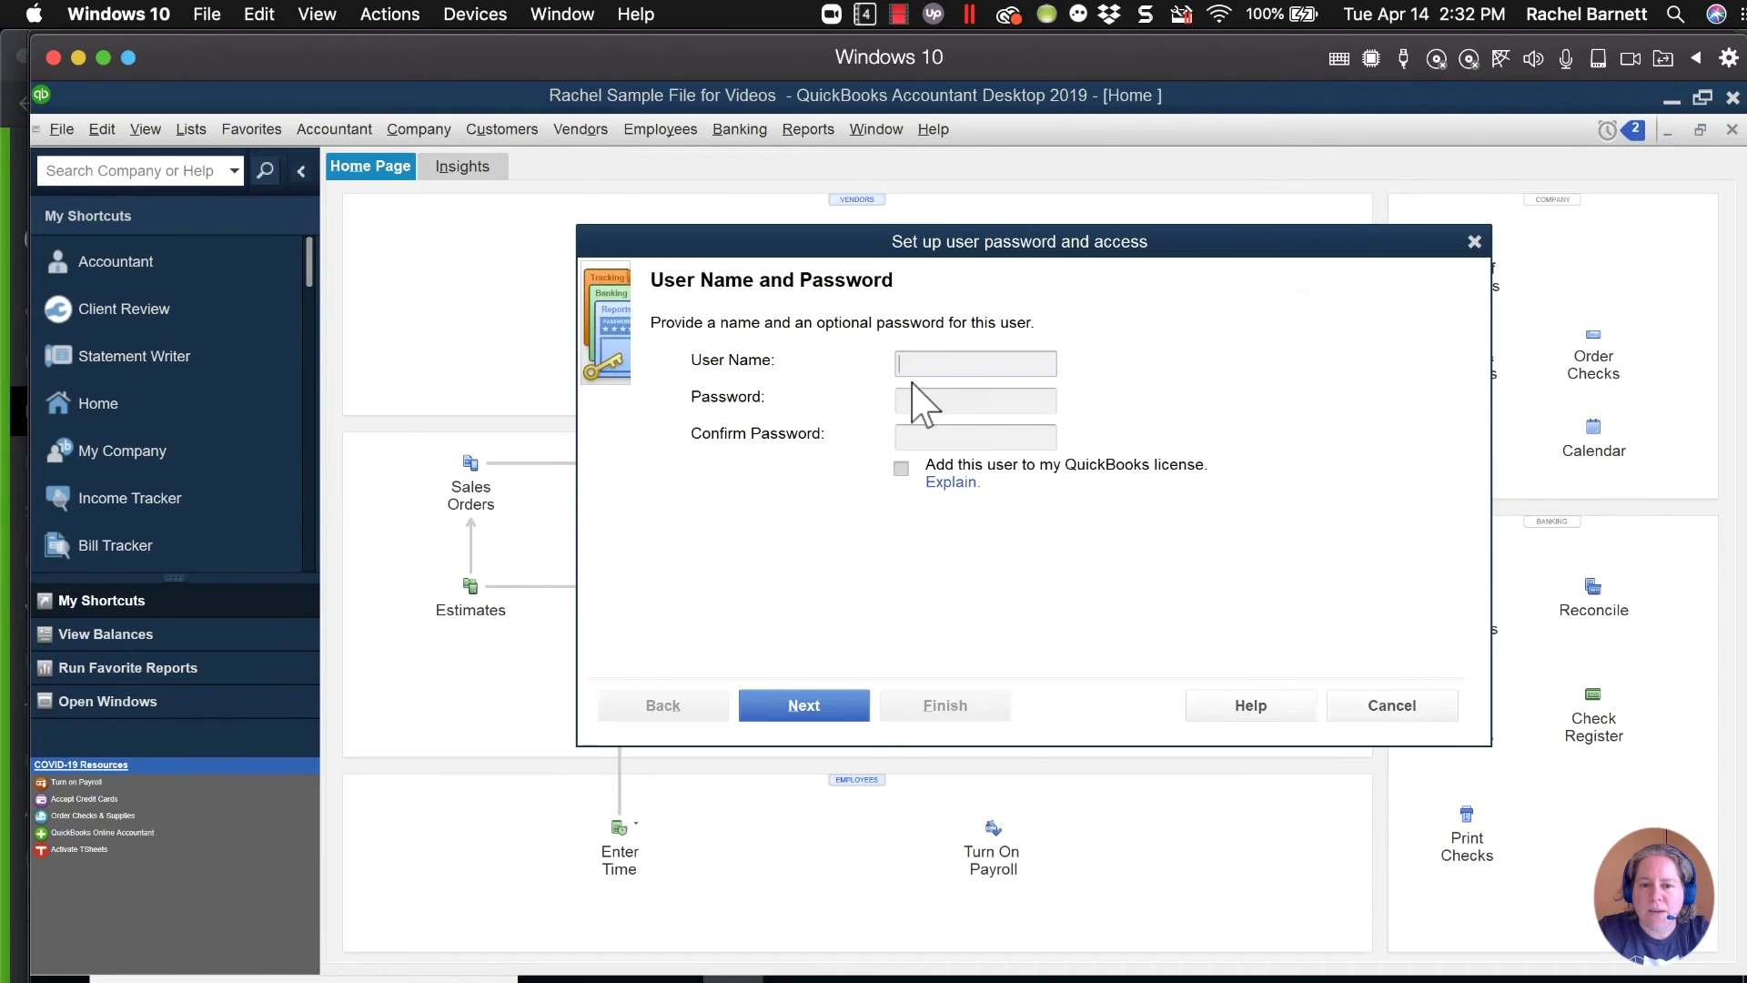
{"action": "left_click", "coordinate": [943, 364]}
{"action": "type", "text": "Sampel"}
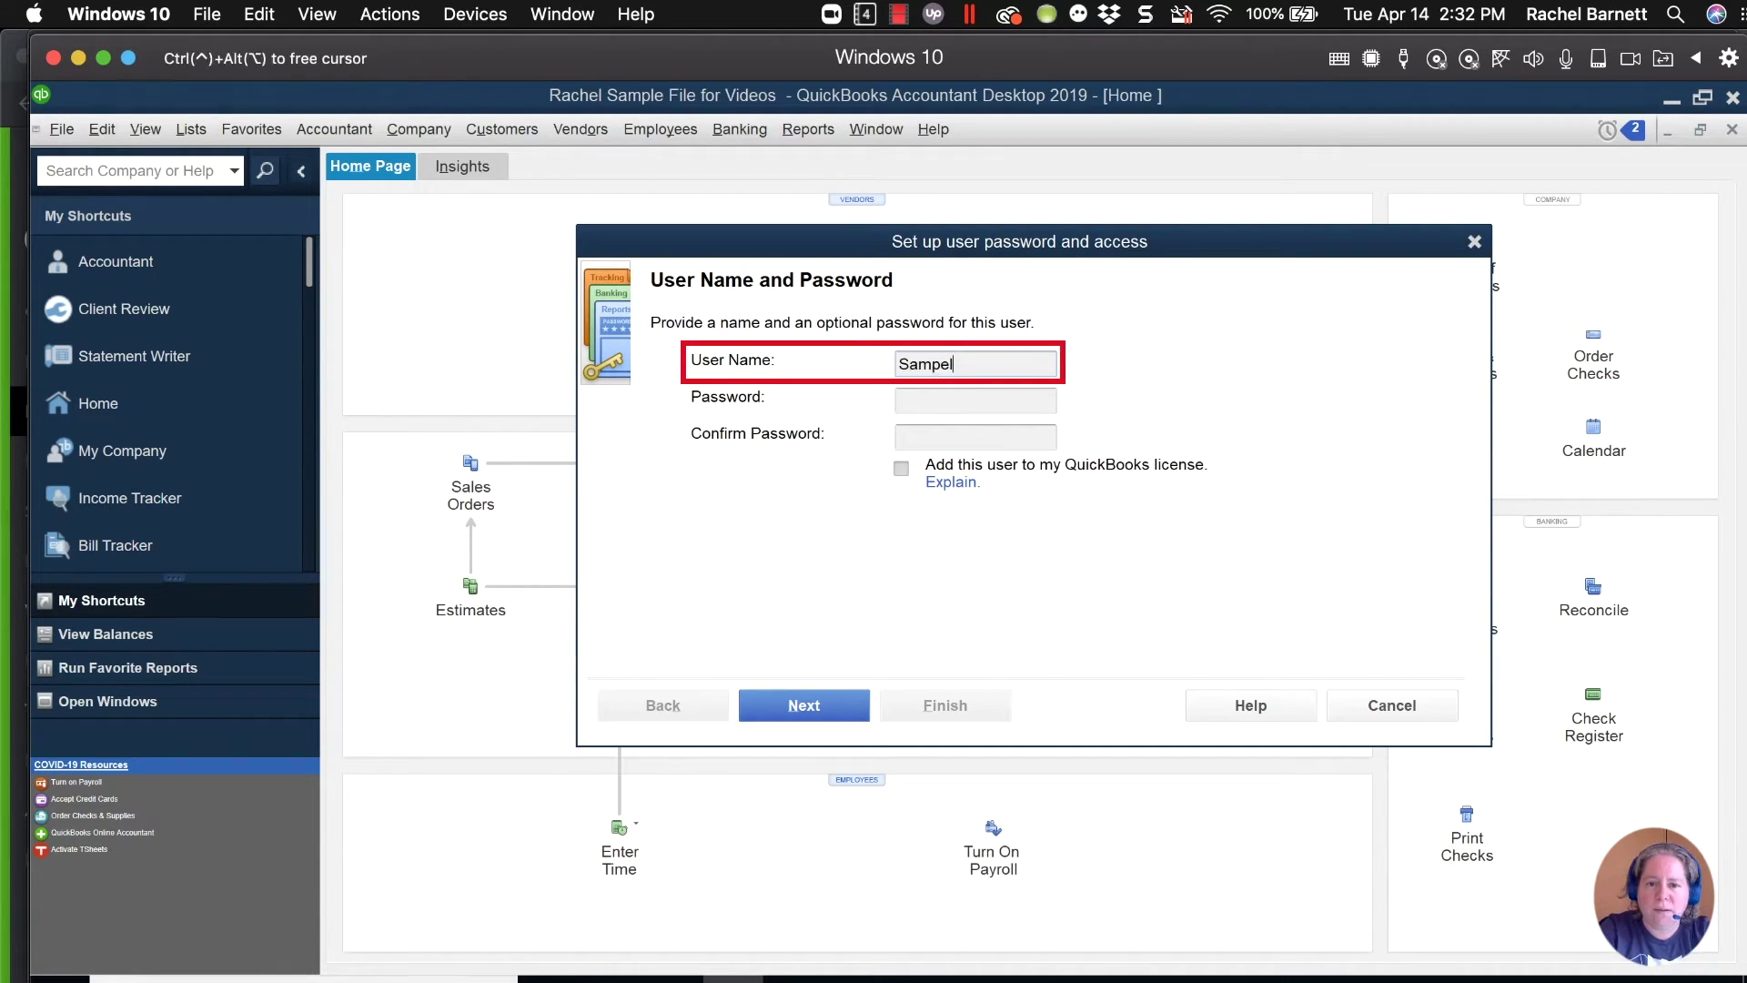
{"action": "key", "text": "BackSpace"}
{"action": "key", "text": "BackSpace"}
{"action": "type", "text": "le"}
{"action": "key", "text": "Tab"}
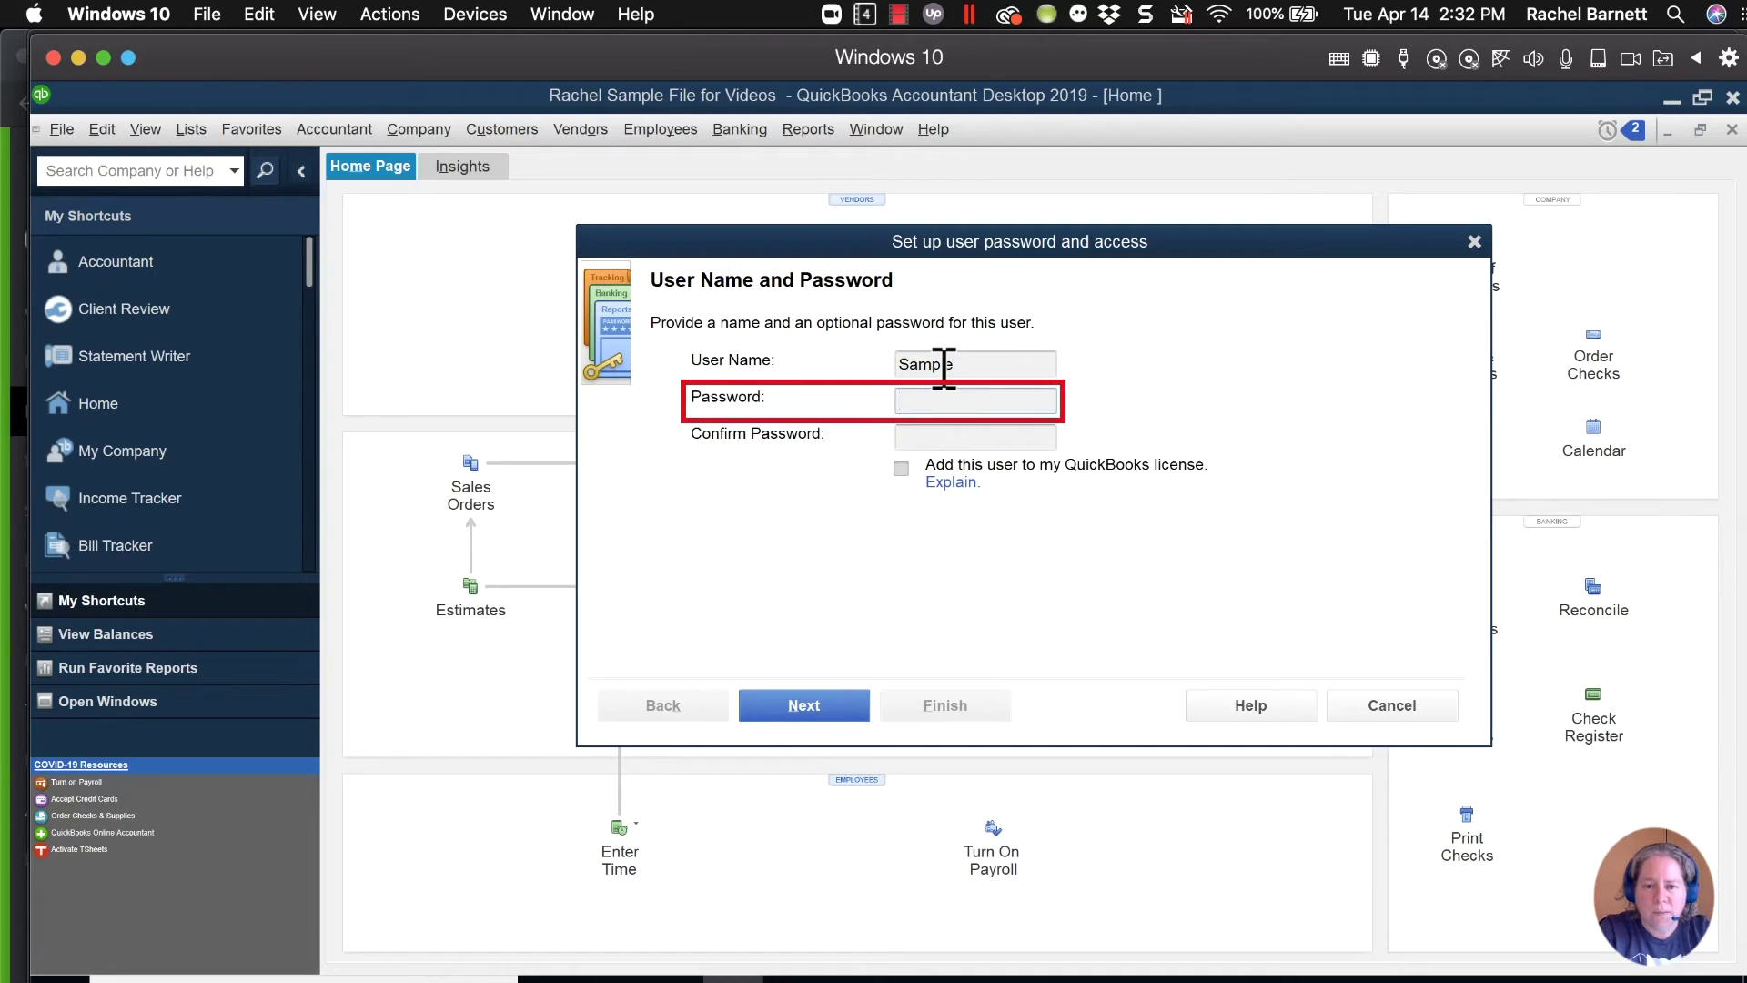
{"action": "type", "text": "1234"}
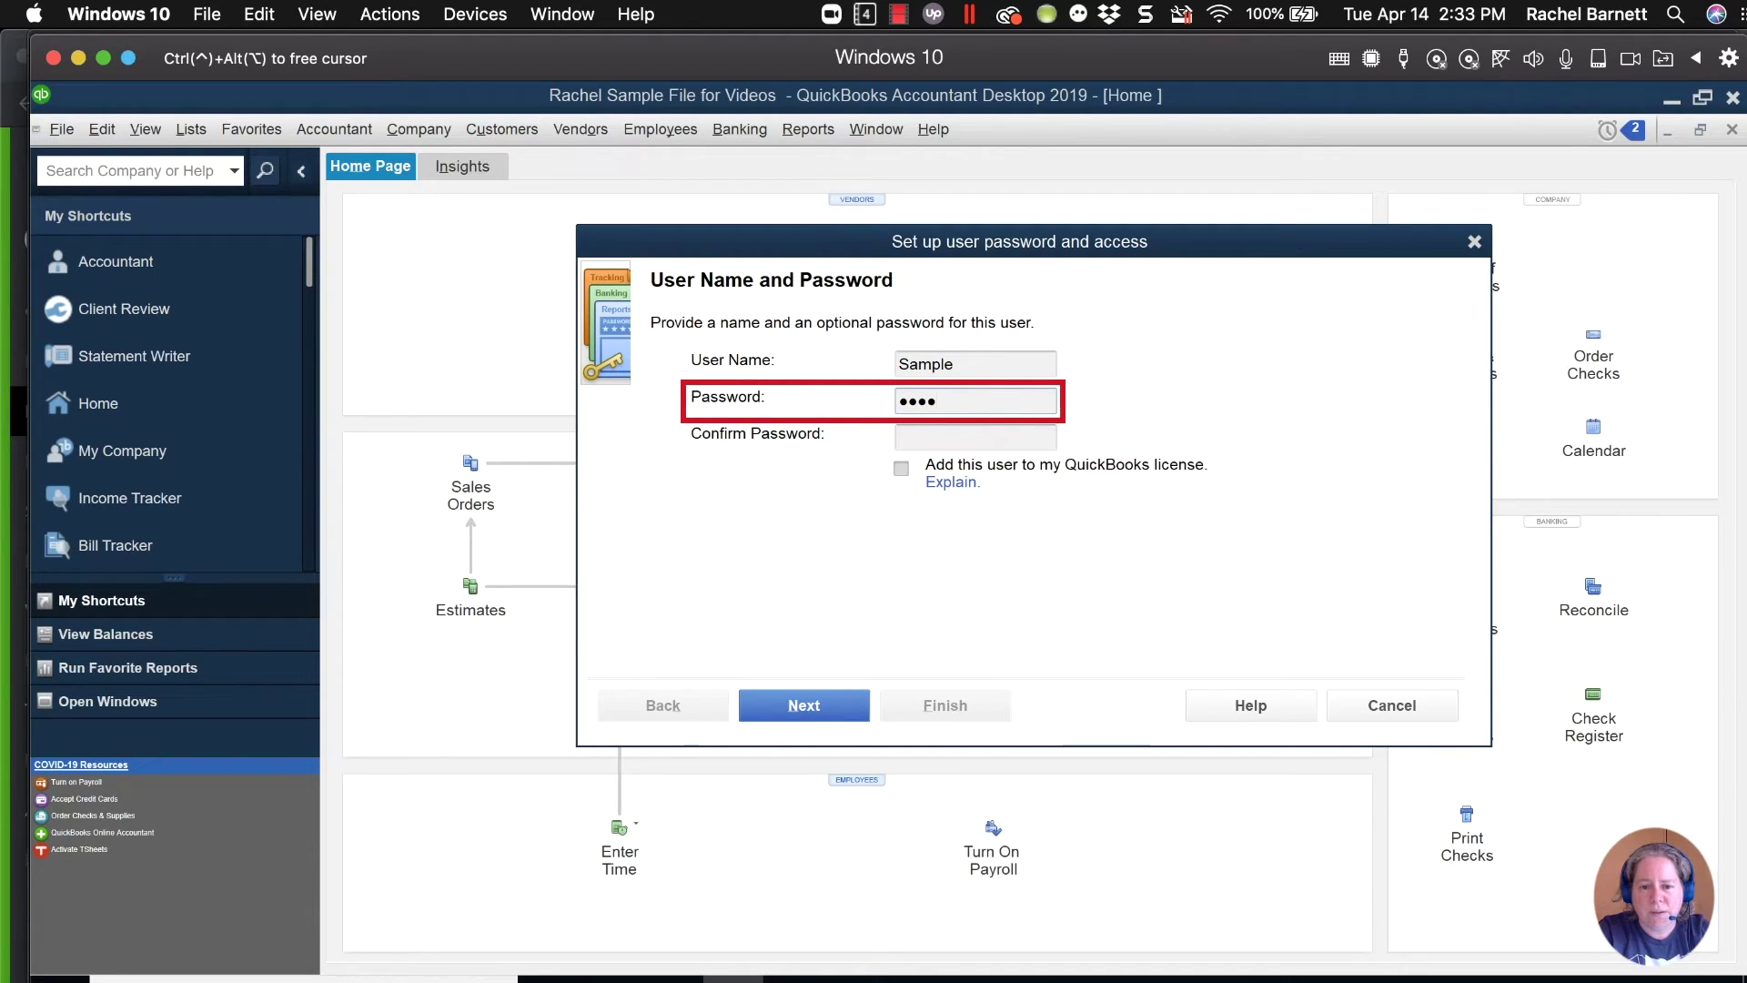
{"action": "key", "text": "BackSpace"}
{"action": "key", "text": "BackSpace"}
{"action": "key", "text": "BackSpace"}
{"action": "key", "text": "BackSpace"}
{"action": "type", "text": "12345"}
{"action": "key", "text": "Tab"}
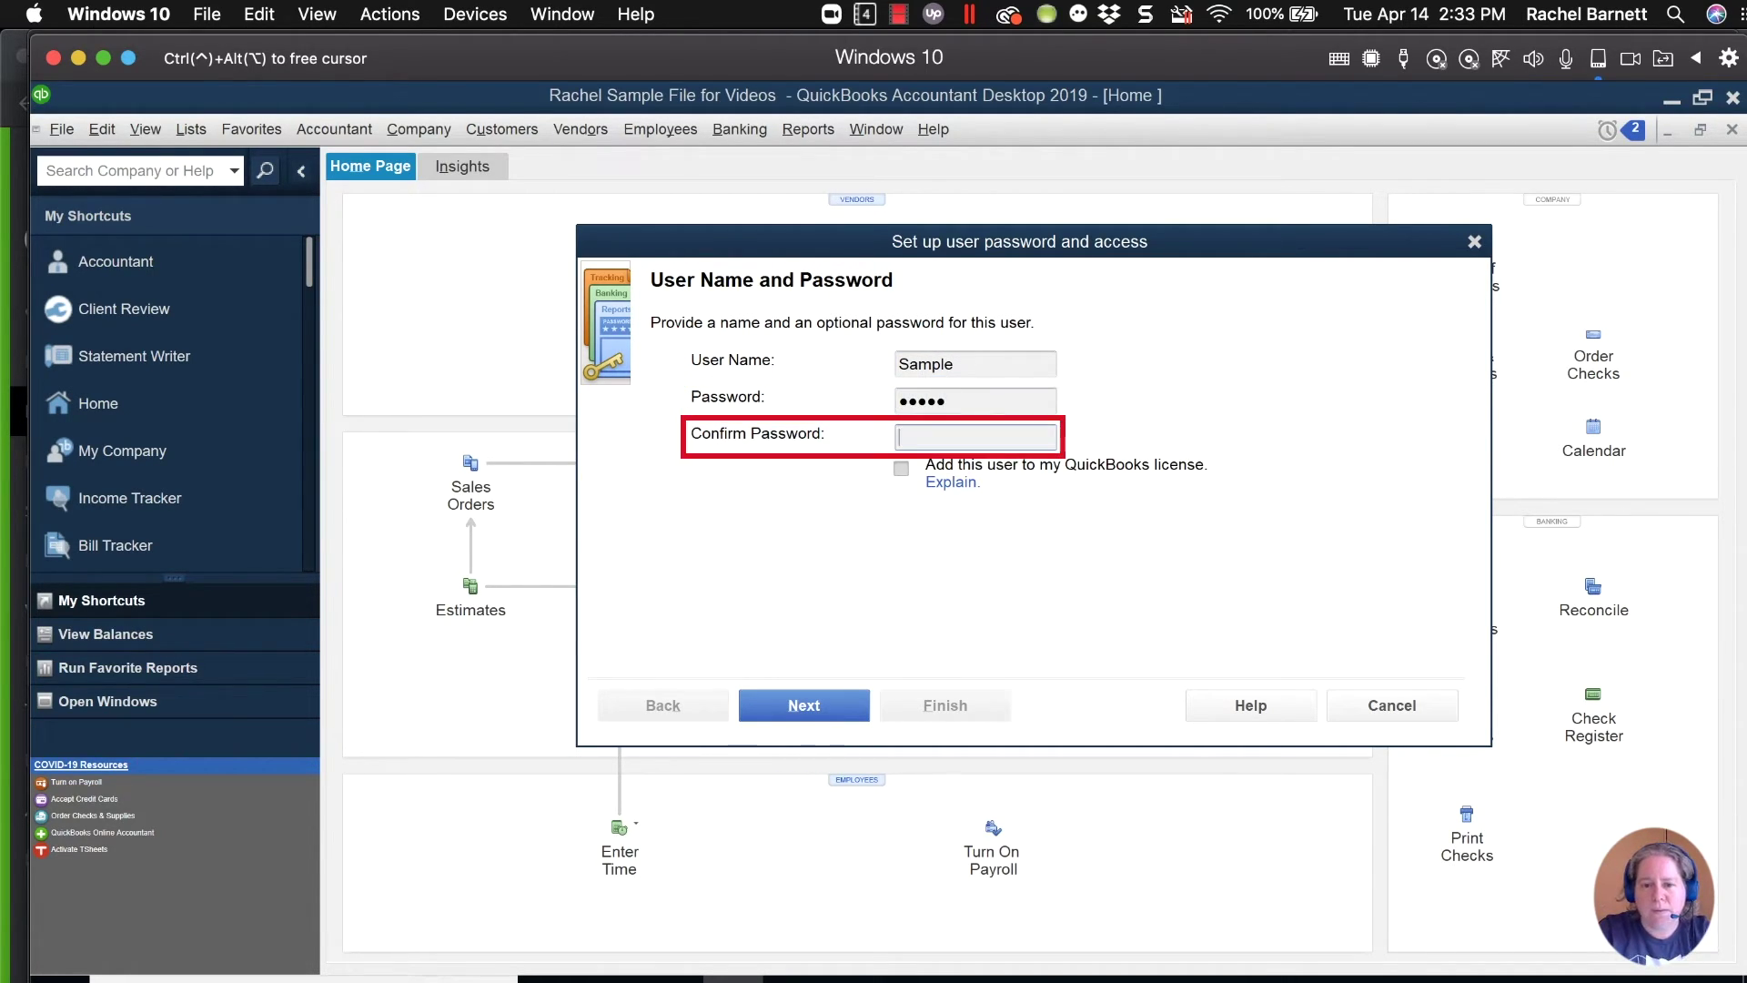
{"action": "type", "text": "12345"}
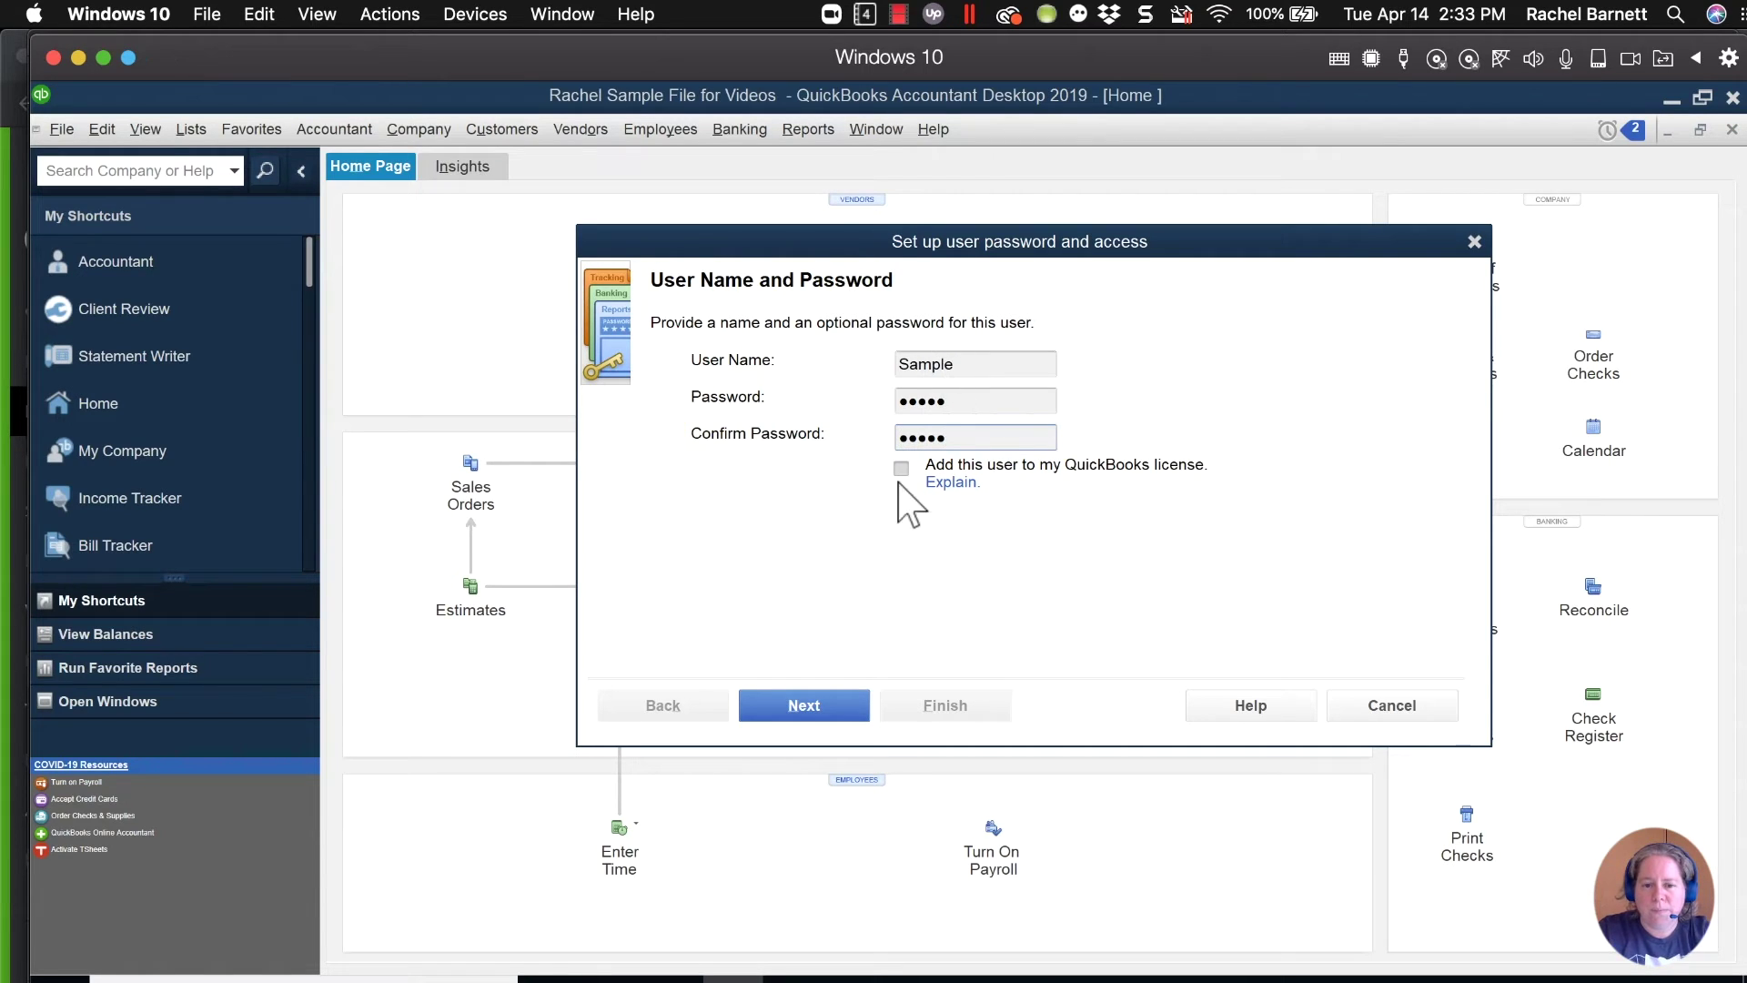
Grant the Sample user access to all areas of QuickBooks and finish.
{"action": "left_click", "coordinate": [824, 706]}
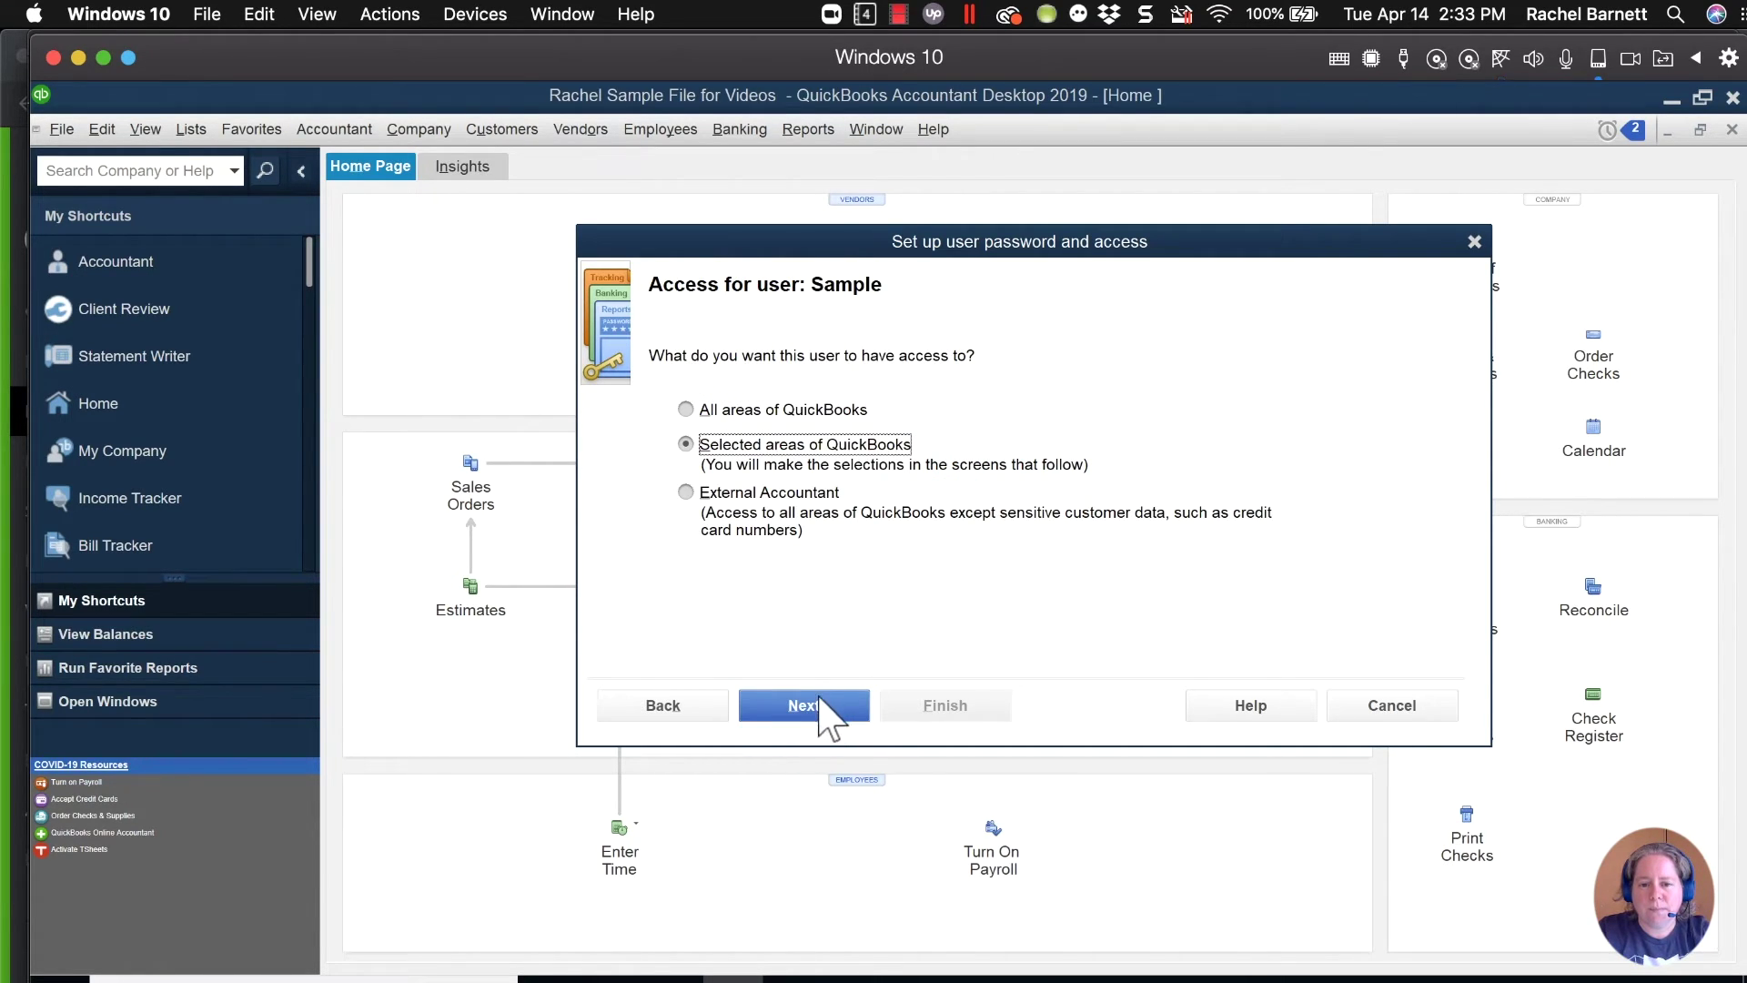
{"action": "left_click", "coordinate": [695, 411]}
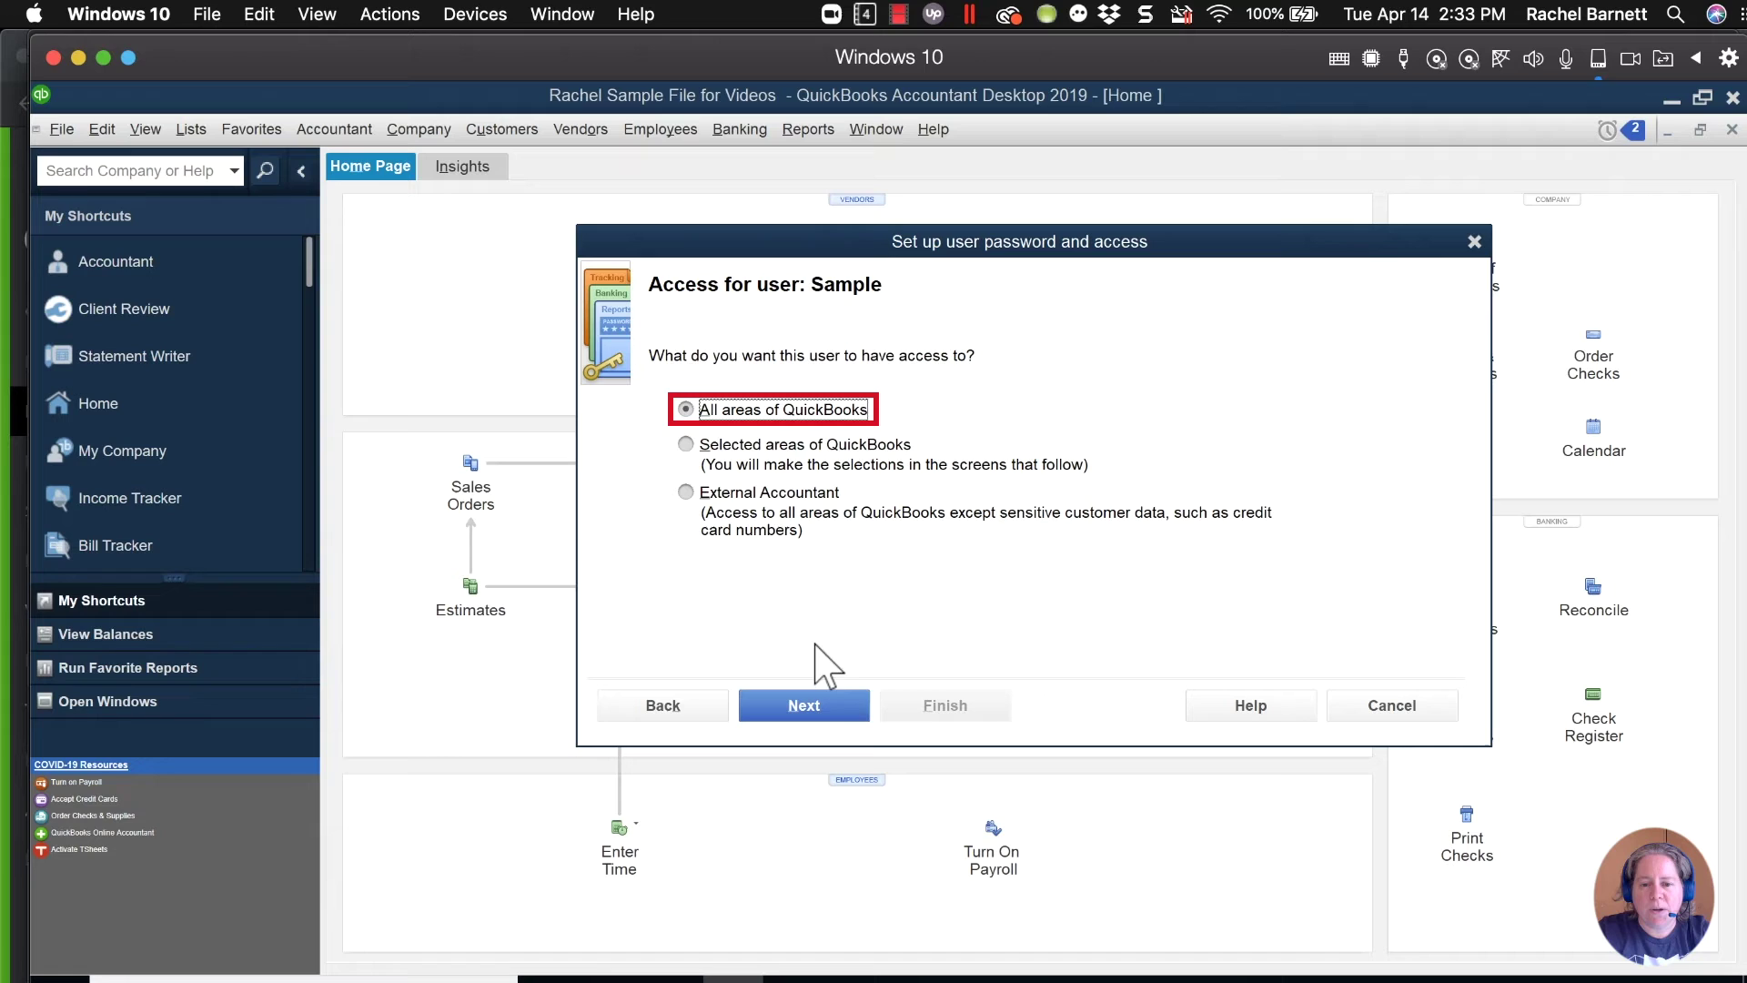
{"action": "left_click", "coordinate": [801, 703]}
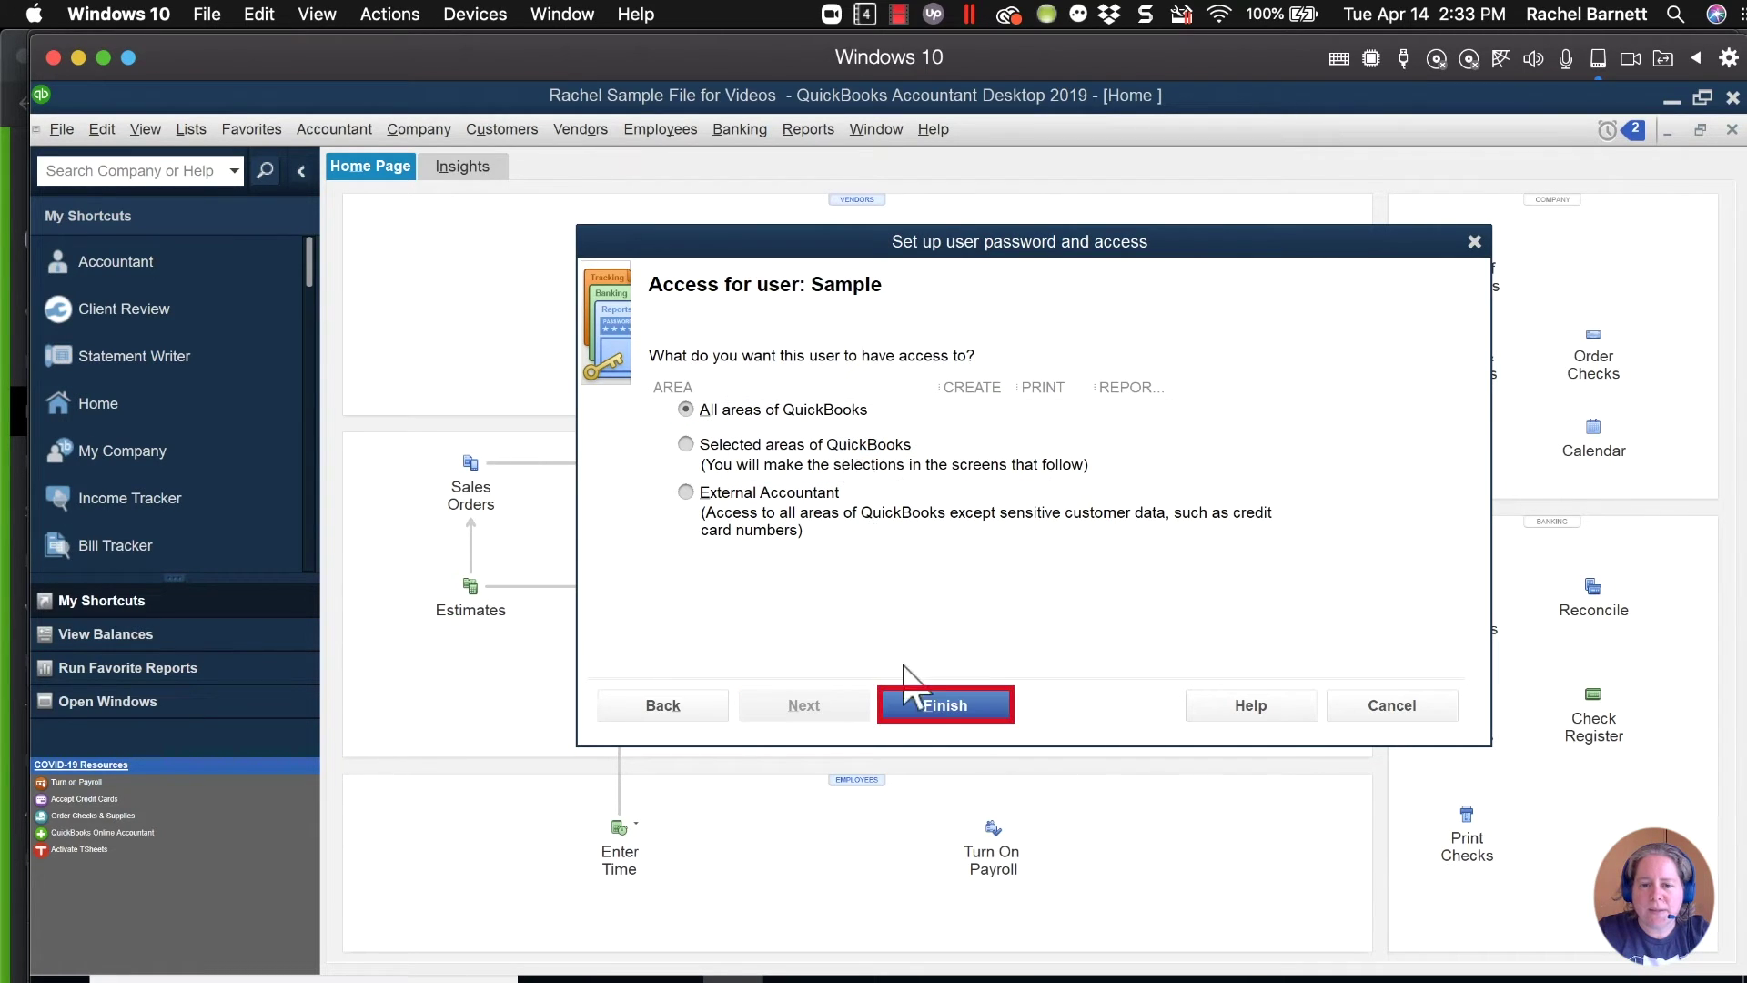
{"action": "left_click", "coordinate": [945, 705]}
{"action": "left_click", "coordinate": [945, 705]}
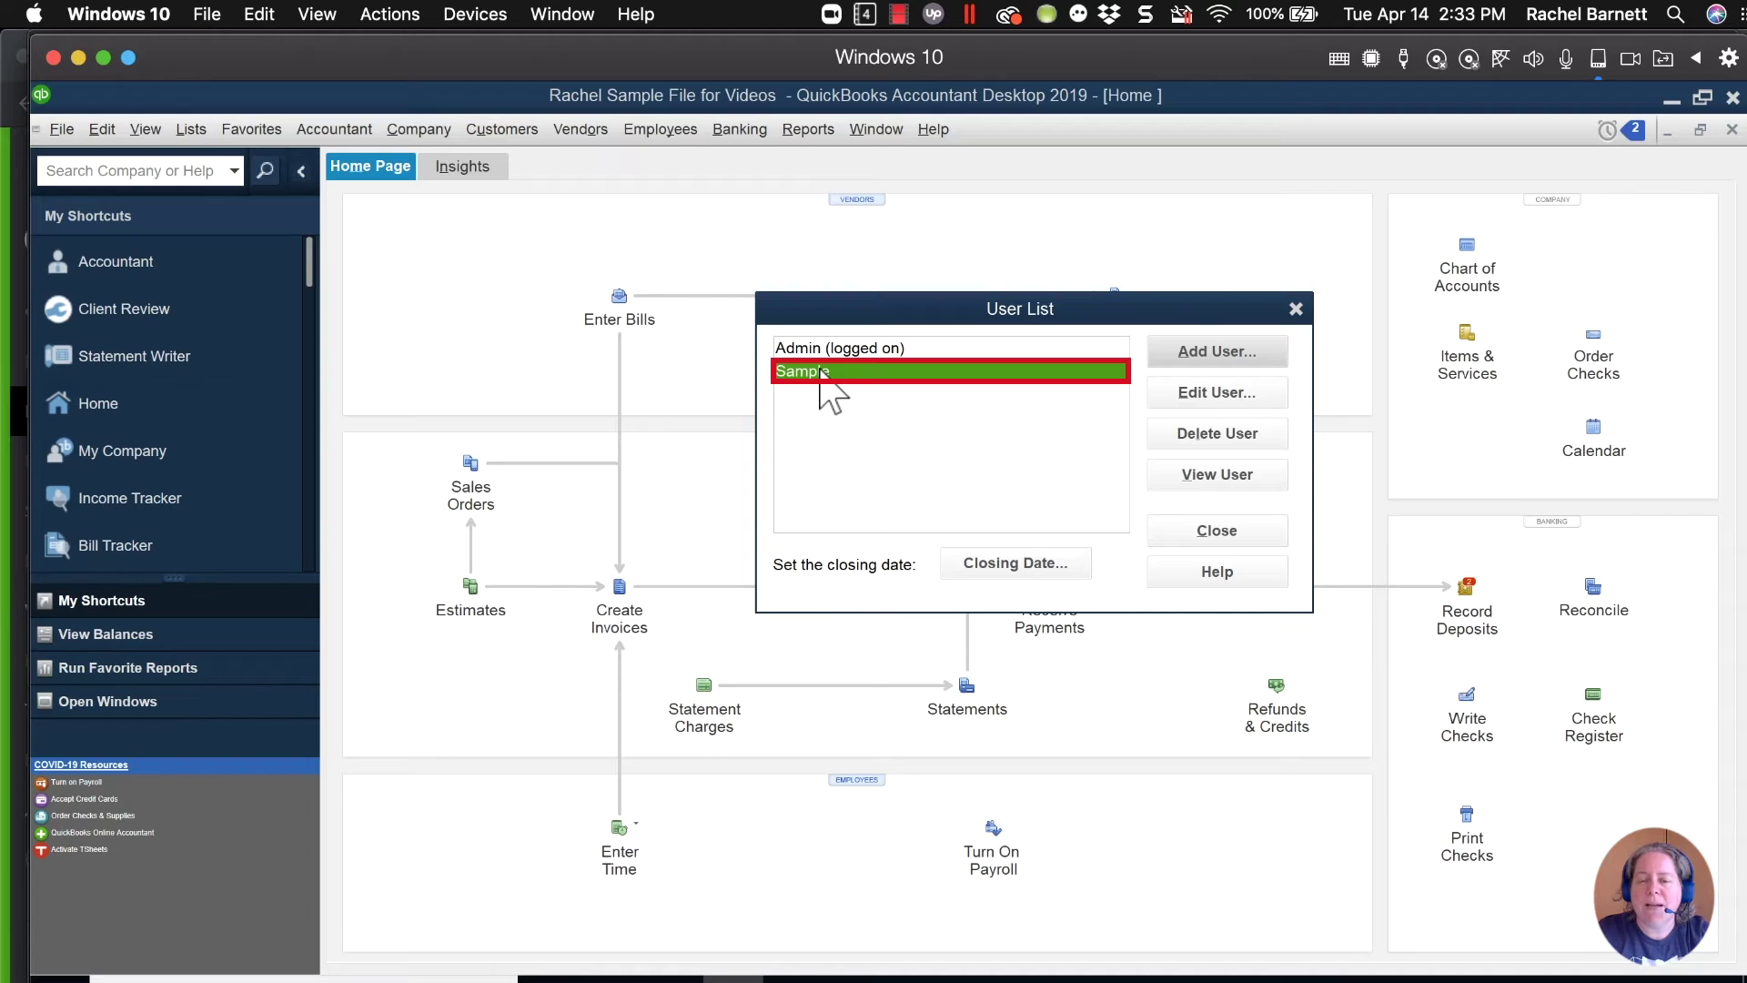
Edit the Sample user and re-enter its password and confirmation.
{"action": "left_click", "coordinate": [1184, 396]}
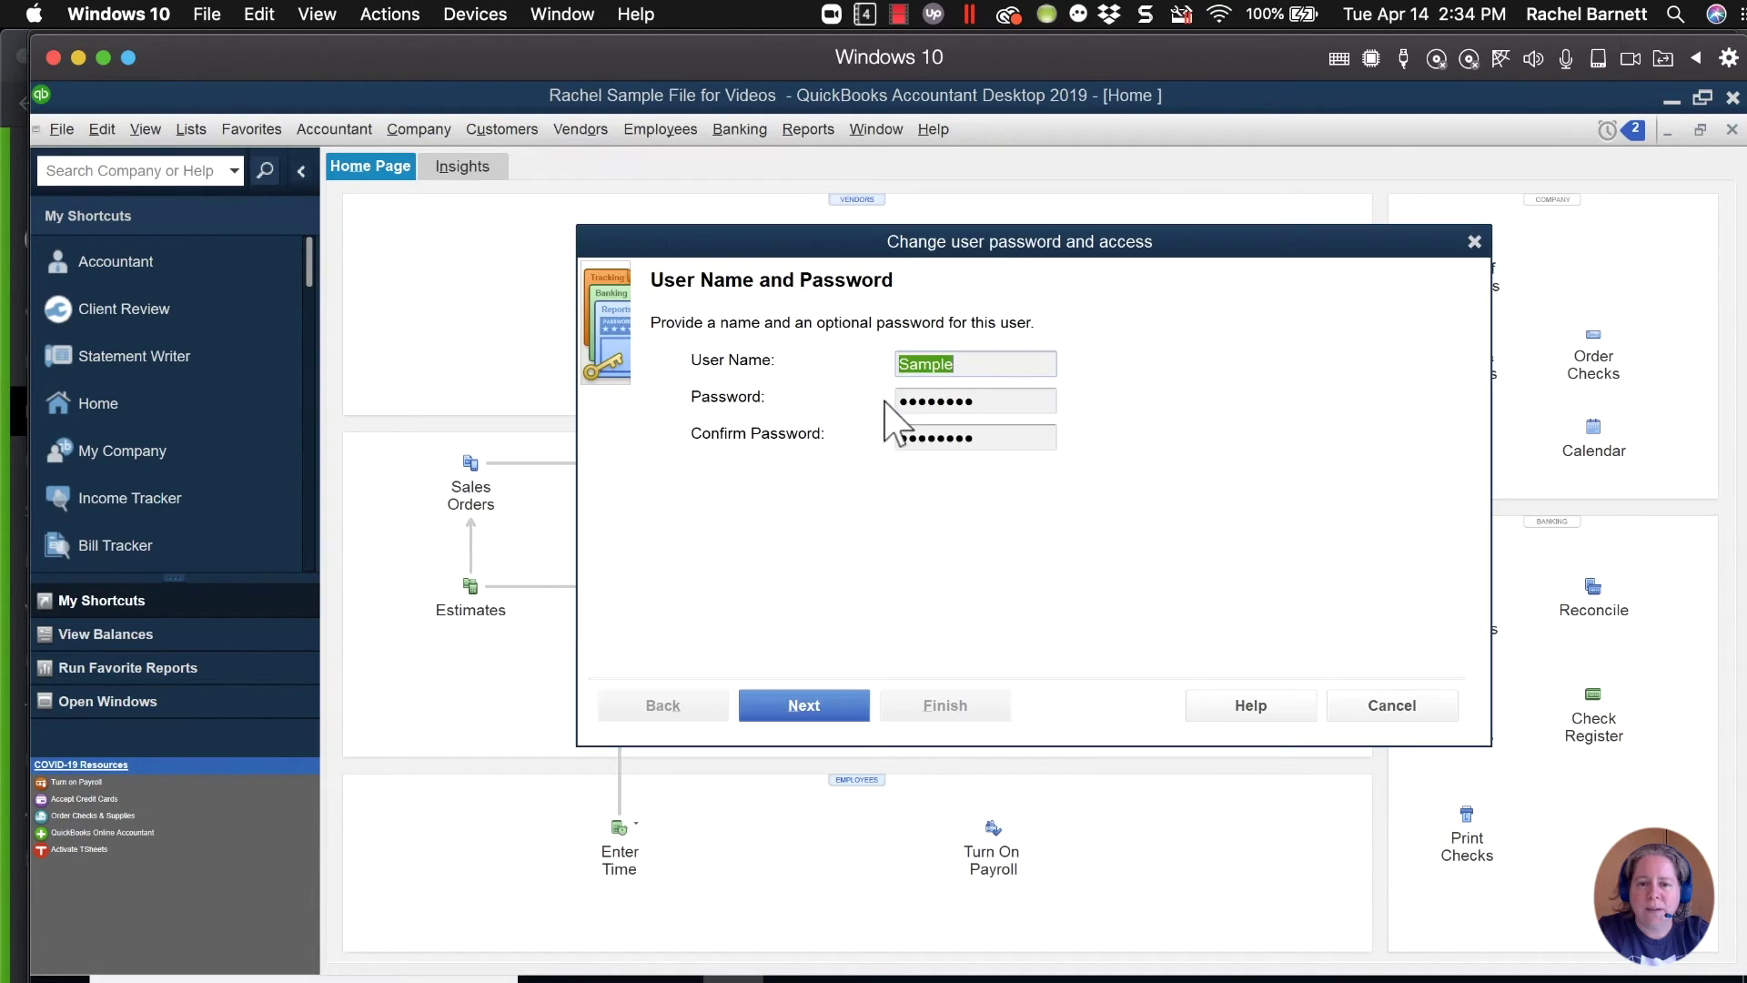
{"action": "key", "text": "Tab"}
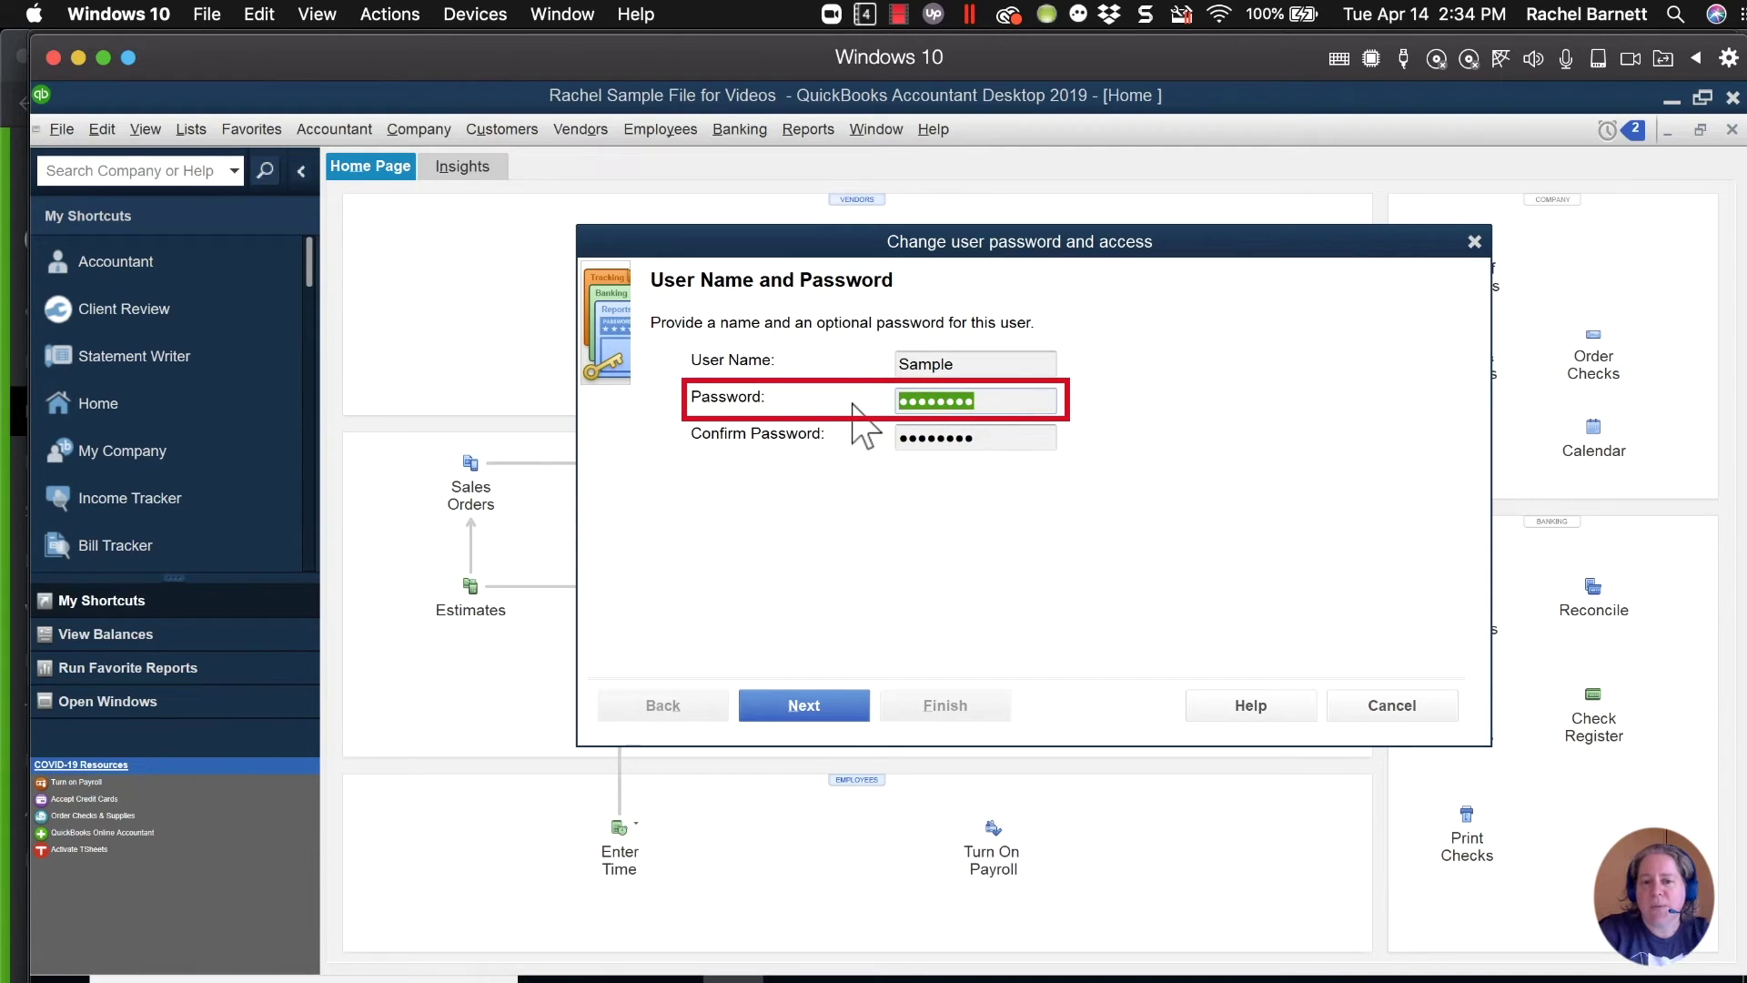
{"action": "key", "text": "BackSpace"}
{"action": "type", "text": "••"}
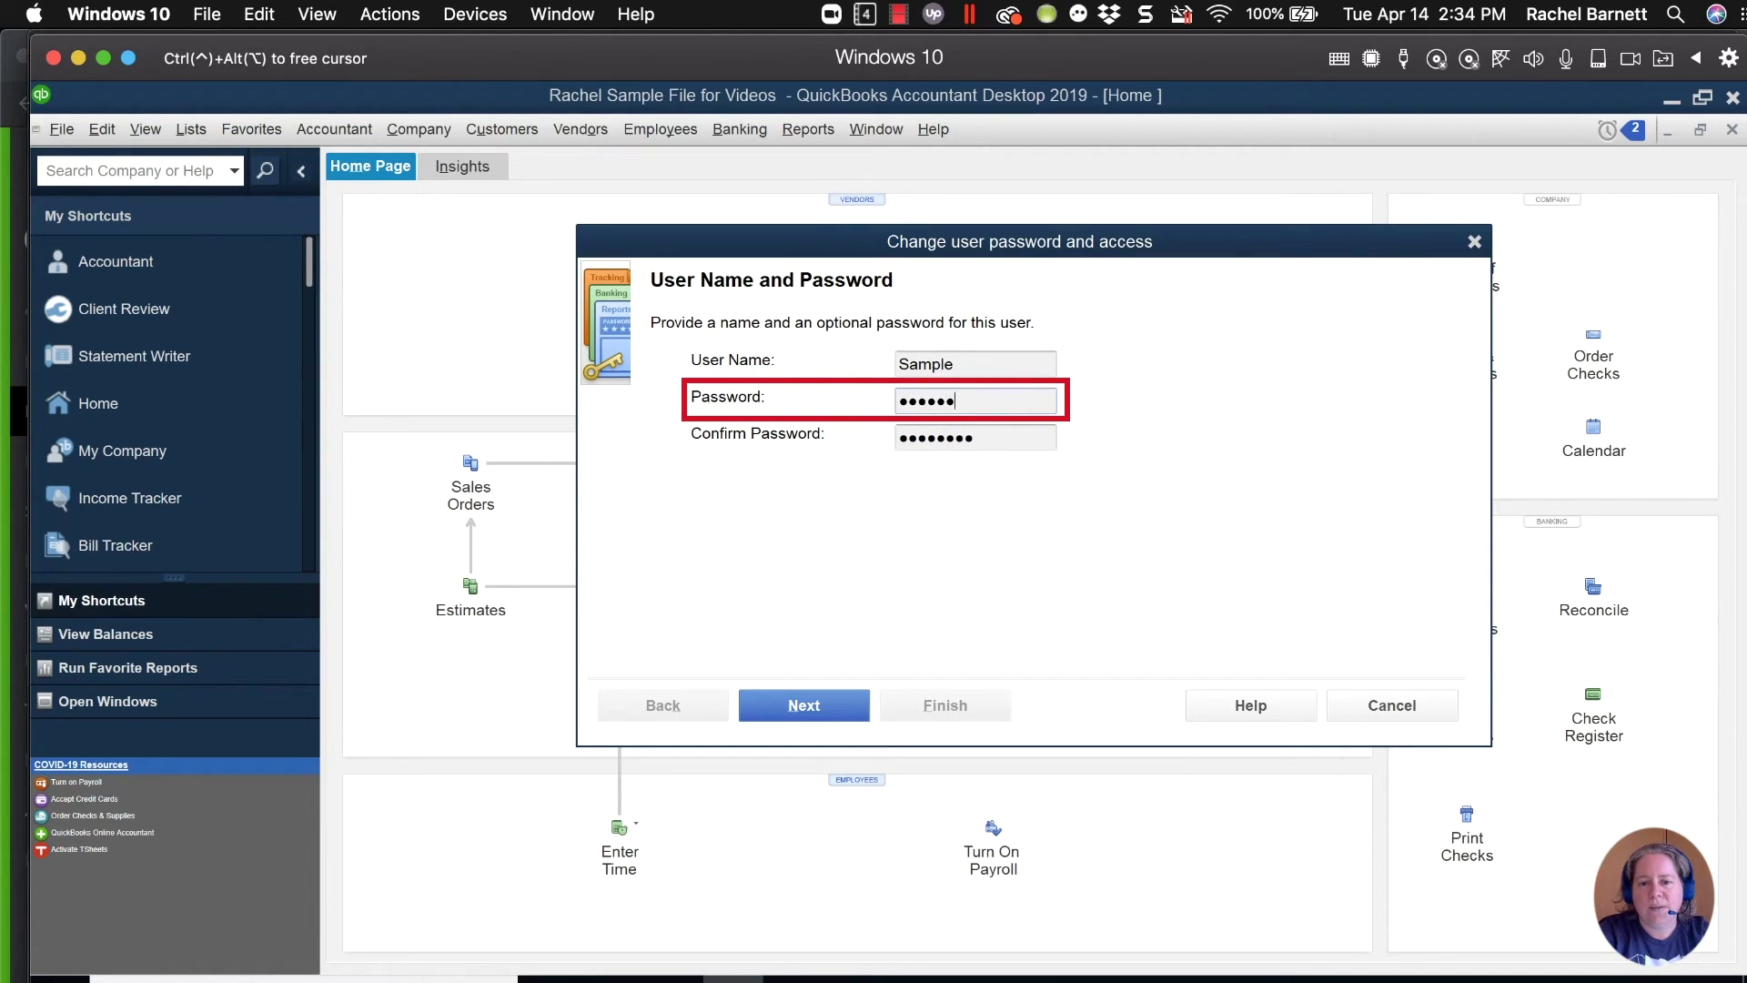
{"action": "key", "text": "Tab"}
{"action": "type", "text": "•••"}
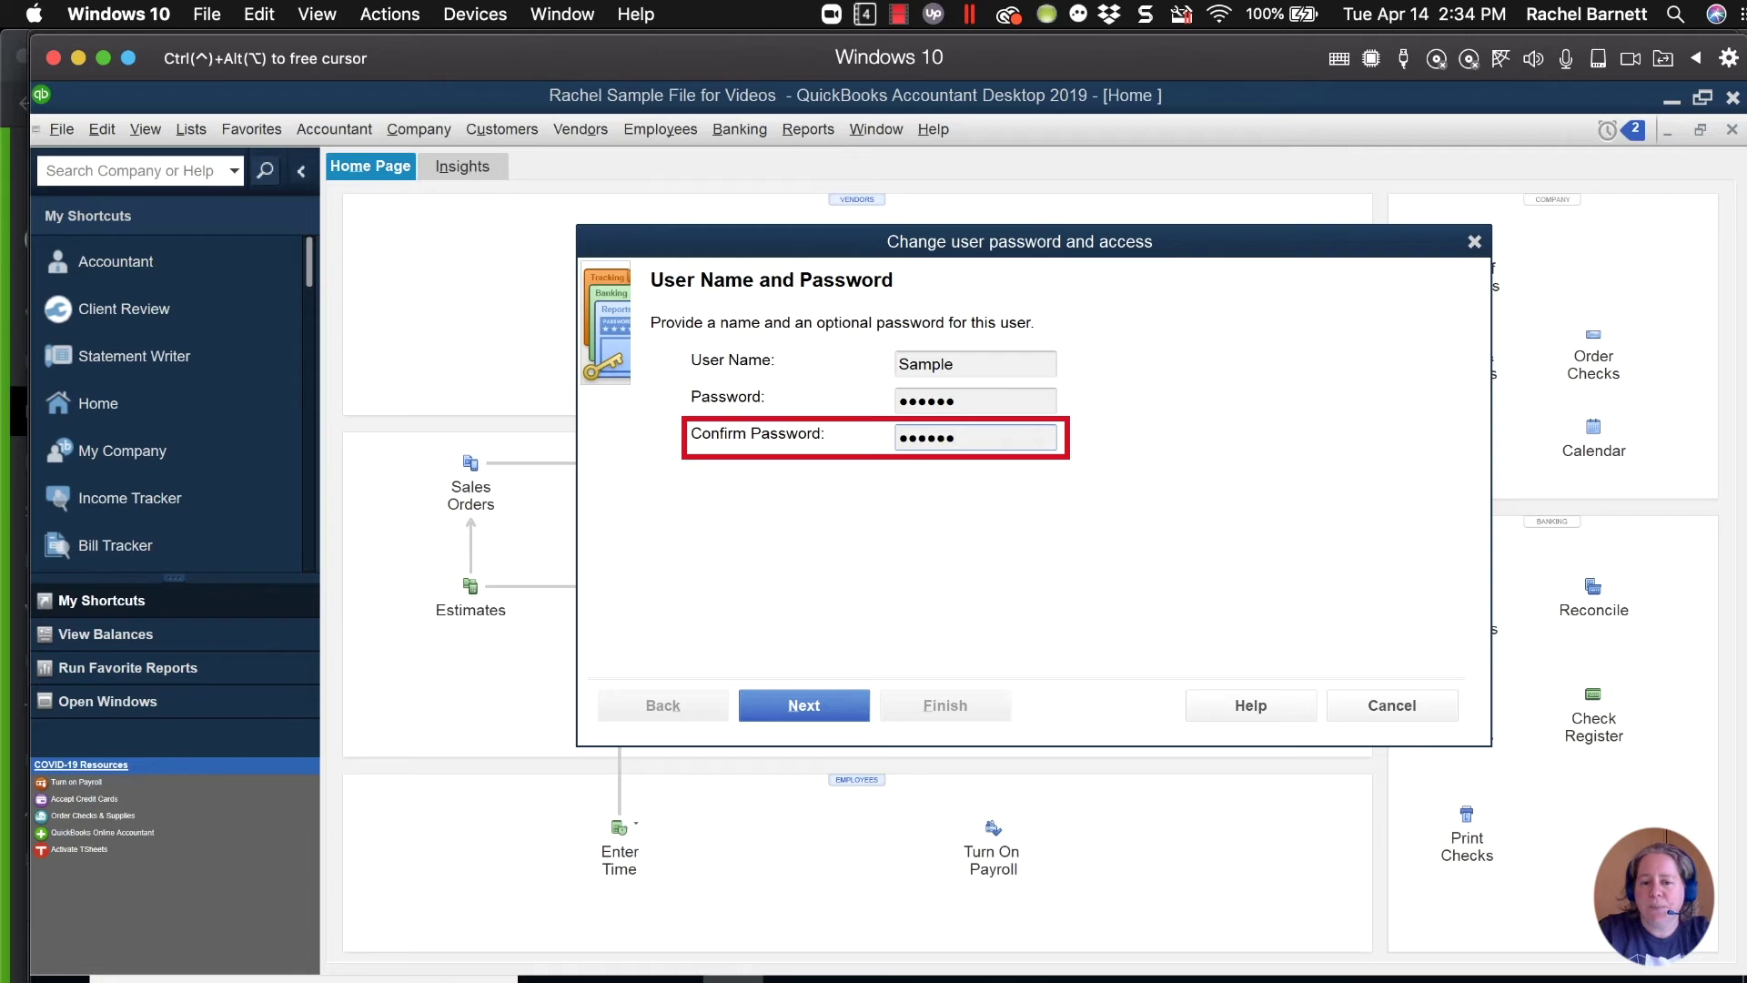
{"action": "type", "text": "•••"}
Keep all-areas access, save the Sample user's changes and close the User List.
{"action": "left_click", "coordinate": [814, 706]}
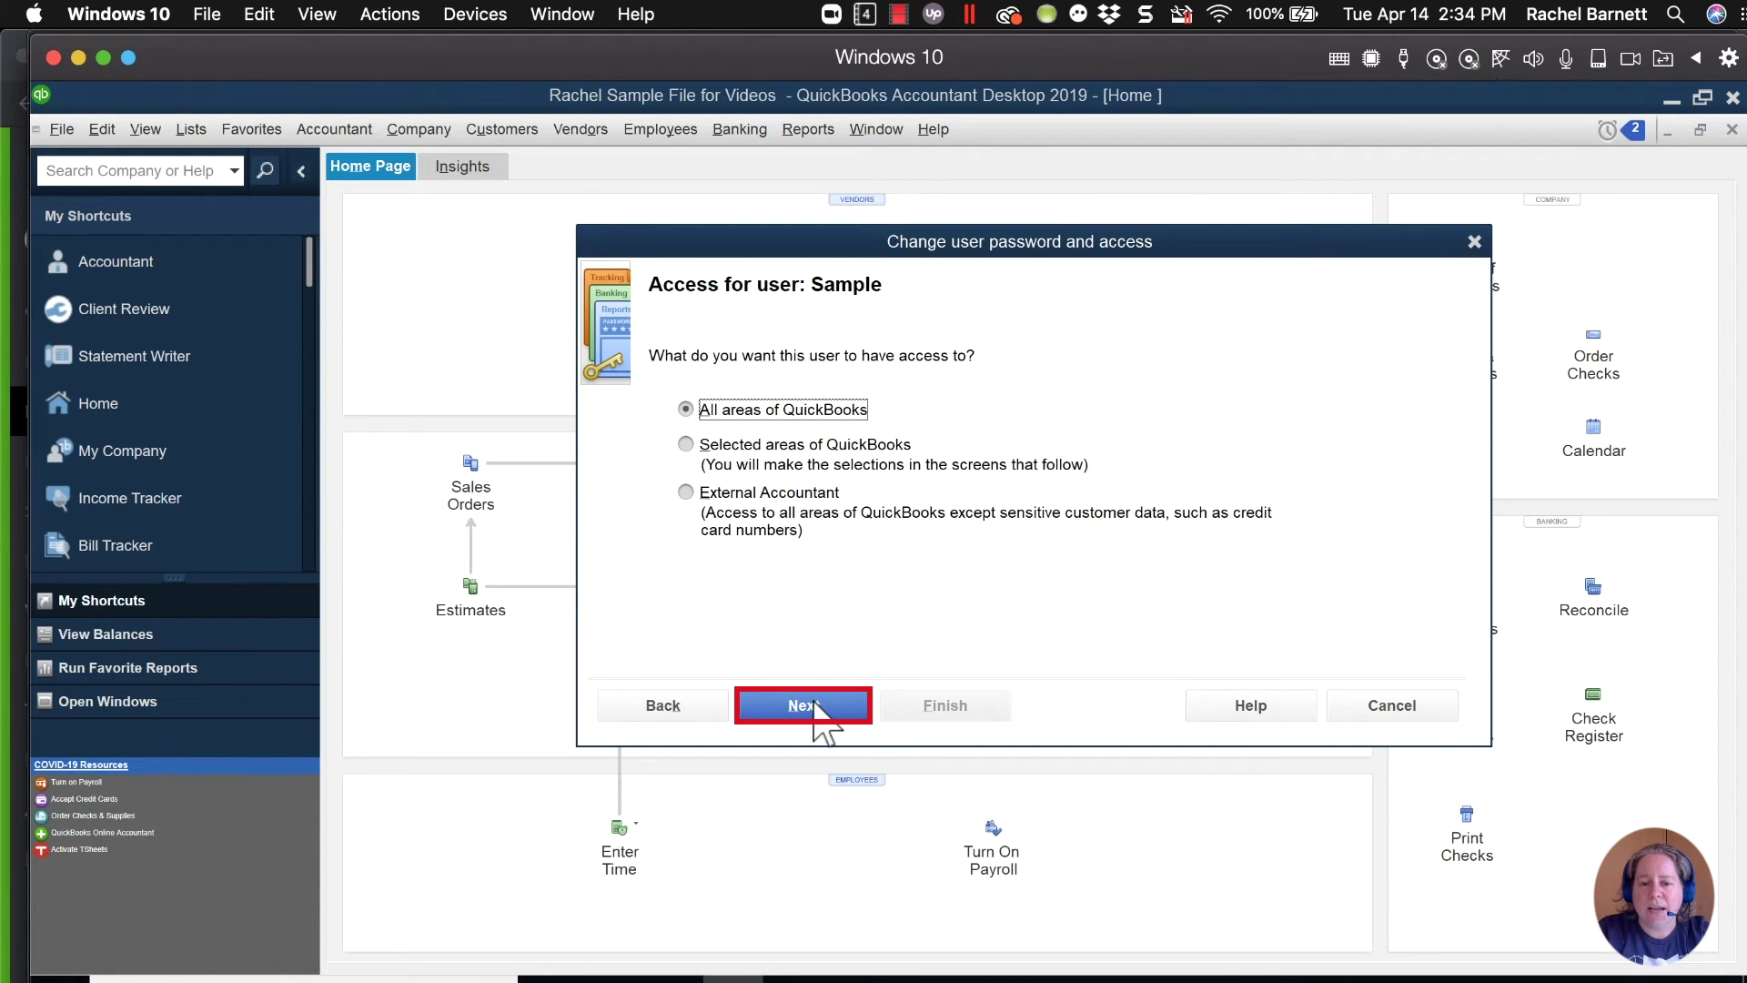
{"action": "left_click", "coordinate": [814, 706]}
{"action": "left_click", "coordinate": [855, 443]}
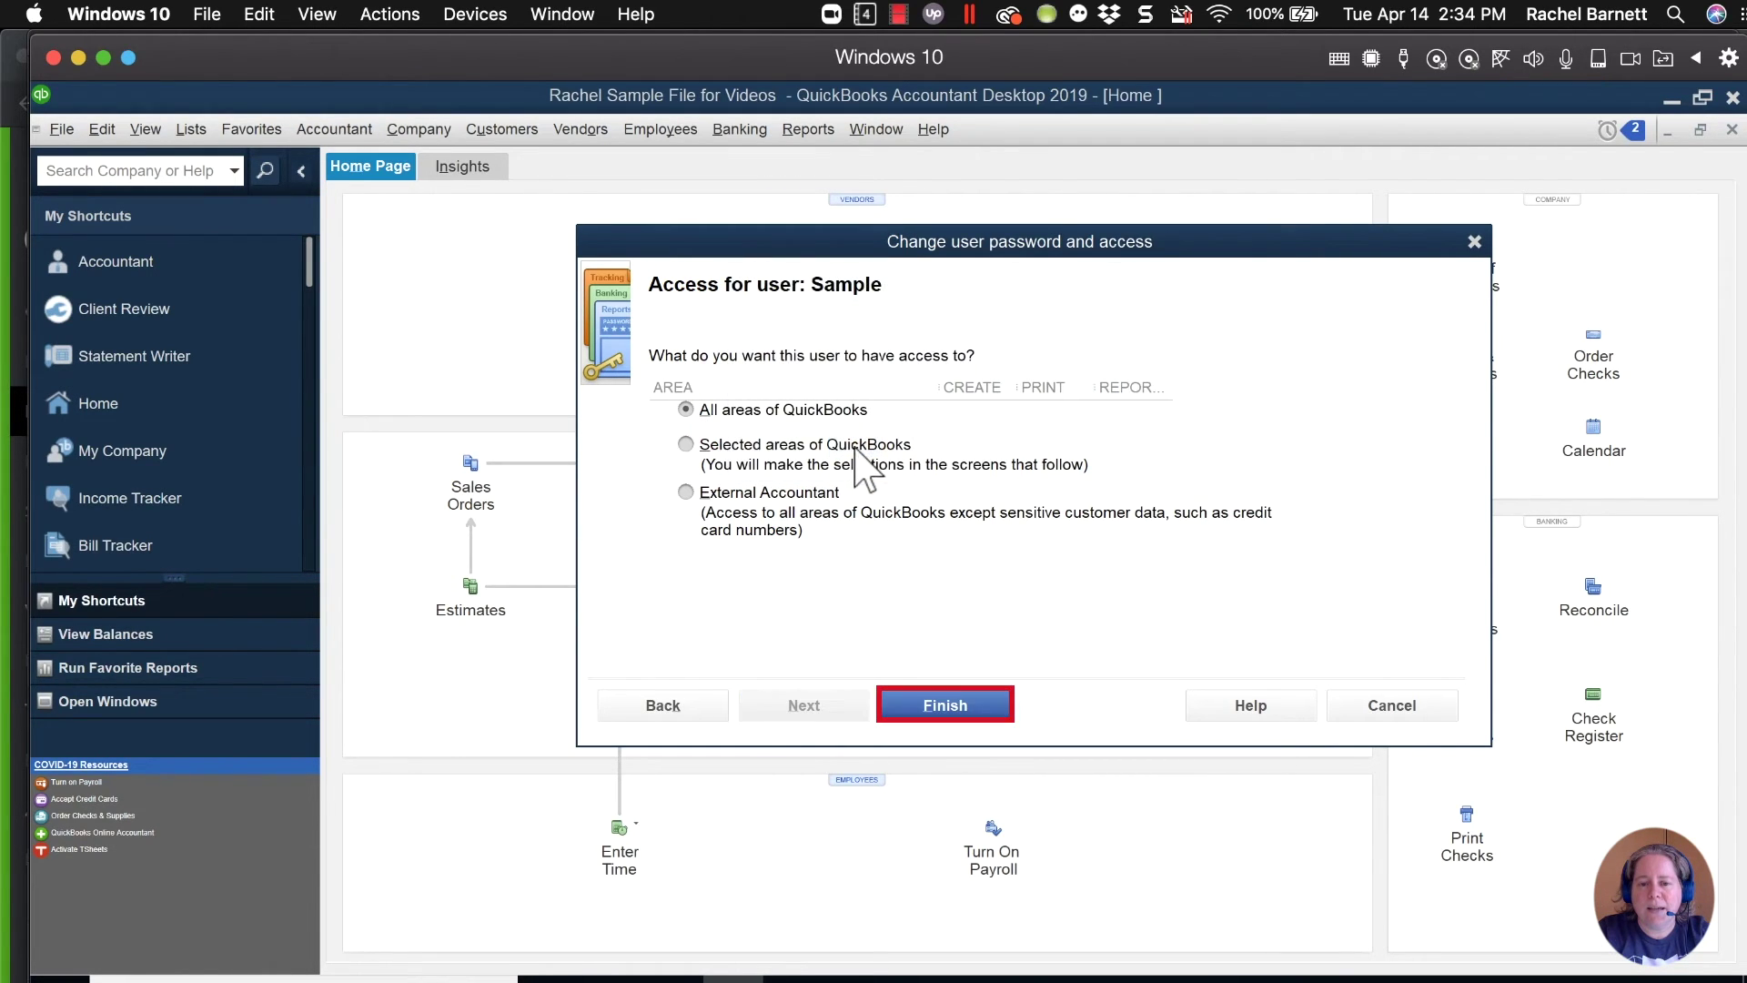
{"action": "left_click", "coordinate": [951, 708]}
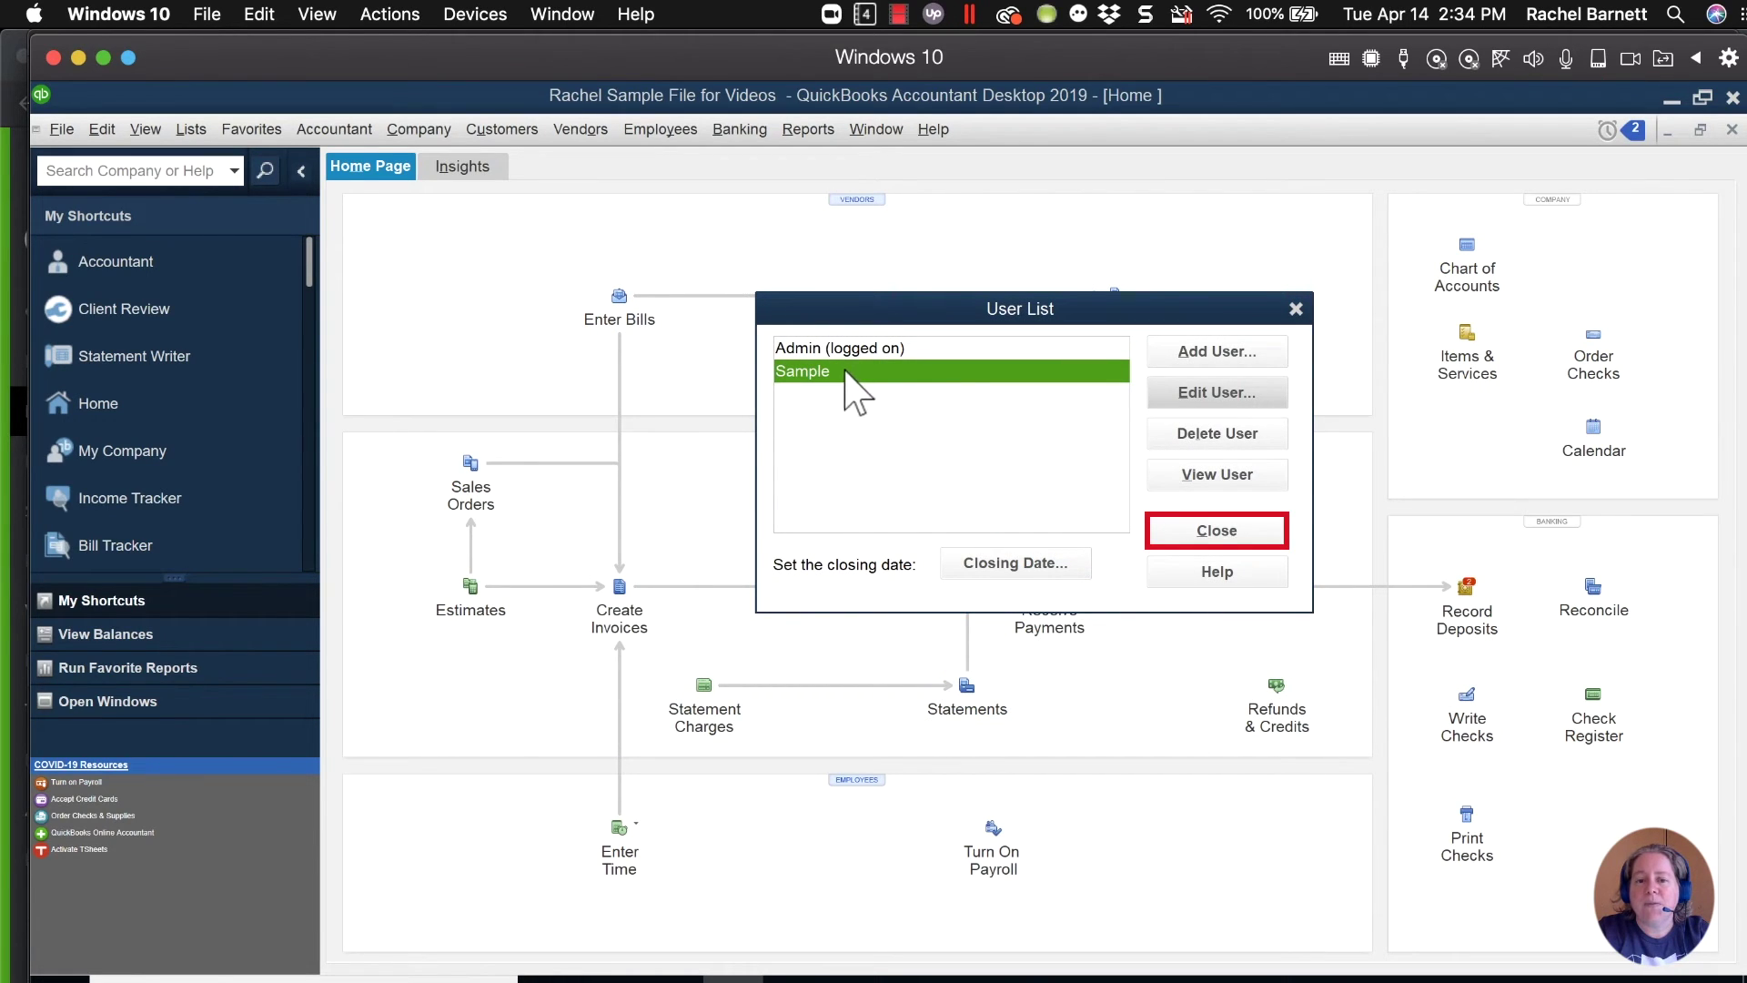
{"action": "left_click", "coordinate": [1239, 530]}
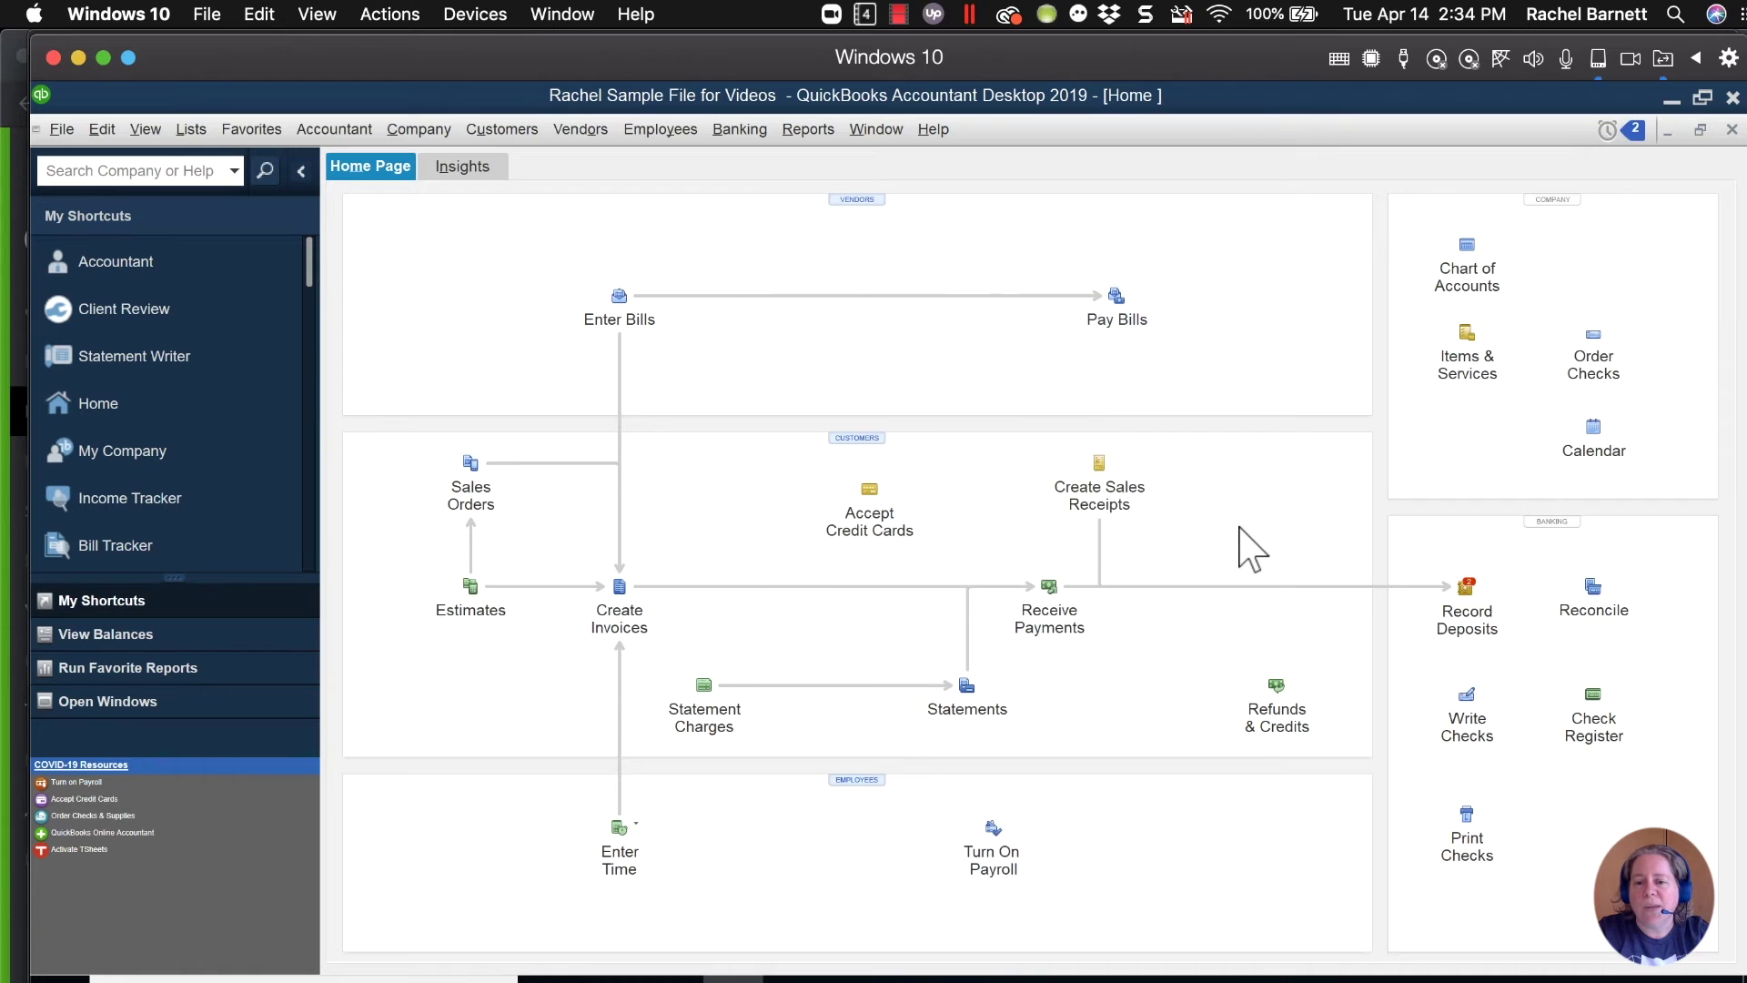